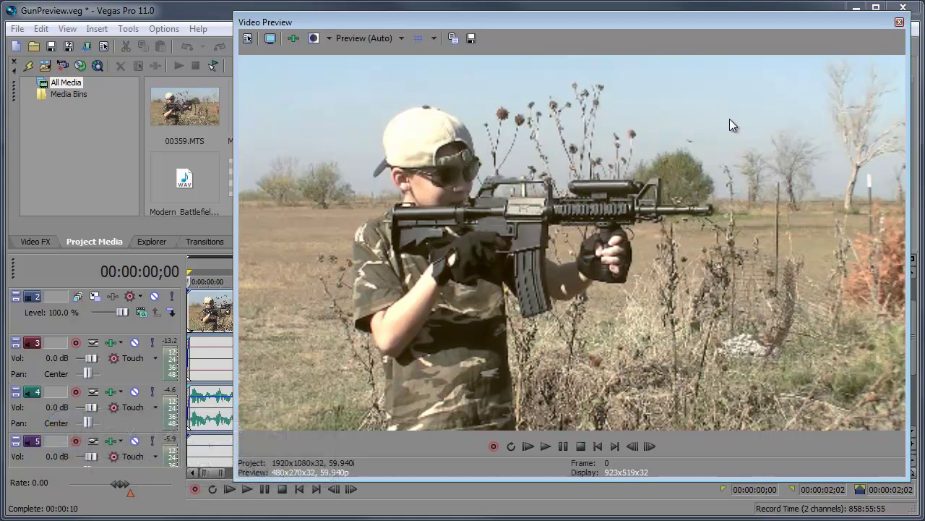
Step: Play the preview project, look over the Shootout Stock Pack page, then minimize Chrome
key("space")
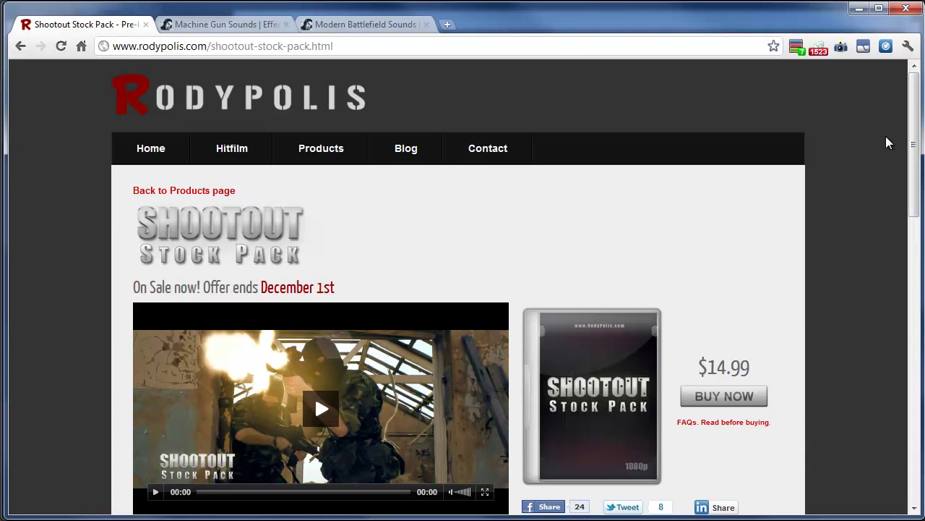
scroll(915, 128, "down", 1)
scroll(915, 128, "up", 1)
left_click_drag(917, 128, 889, 236)
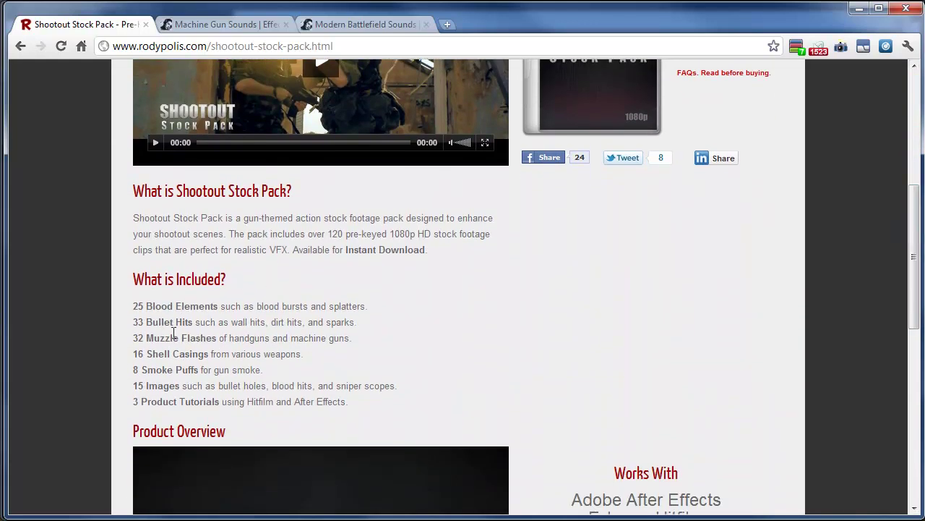
scroll(301, 388, "up", 5)
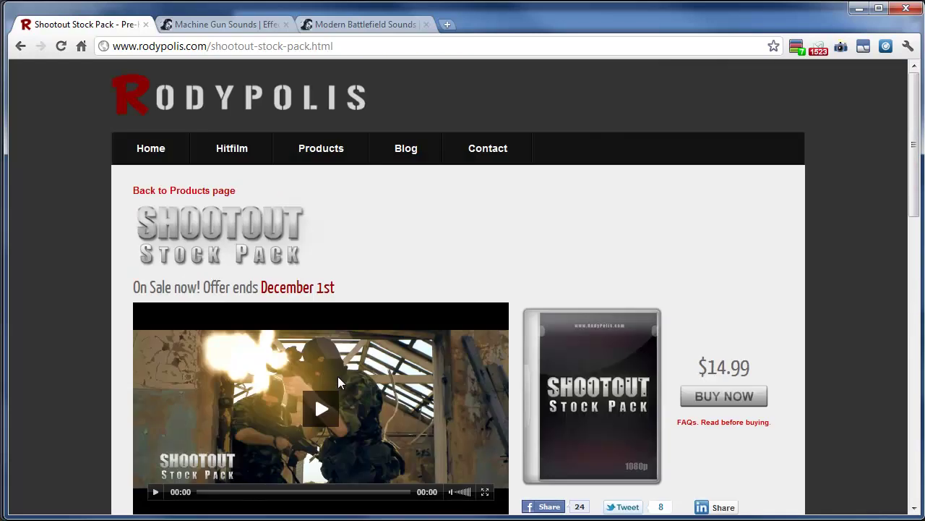
left_click(859, 9)
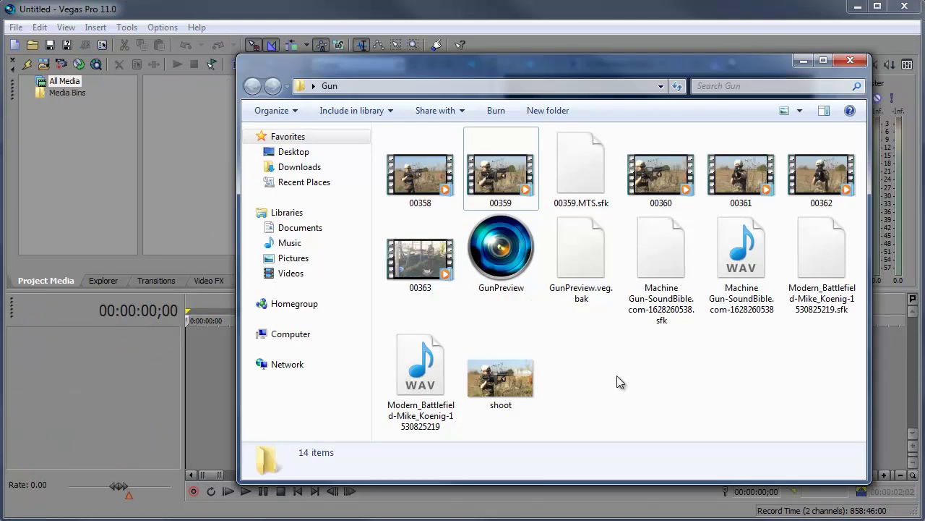
Step: Import clip 00359 plus the Machine Gun and Modern_Battlefield WAVs into Project Media
left_click(497, 174)
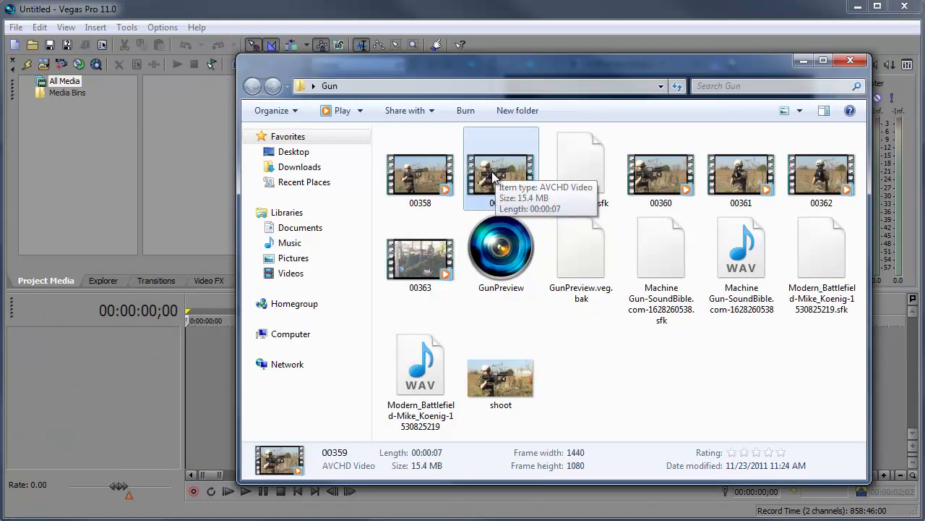
left_click_drag(502, 178, 205, 158)
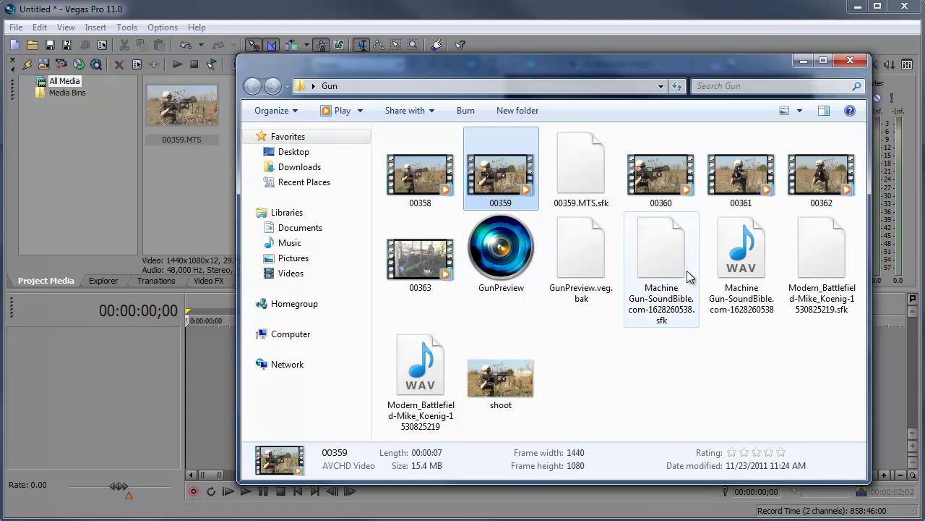
left_click(739, 252)
left_click(419, 365, "ctrl")
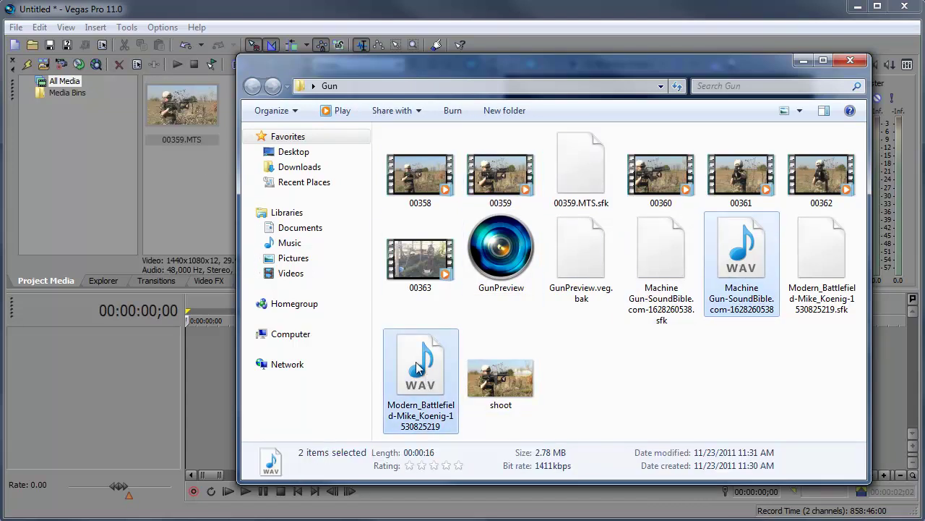
left_click_drag(418, 367, 214, 208)
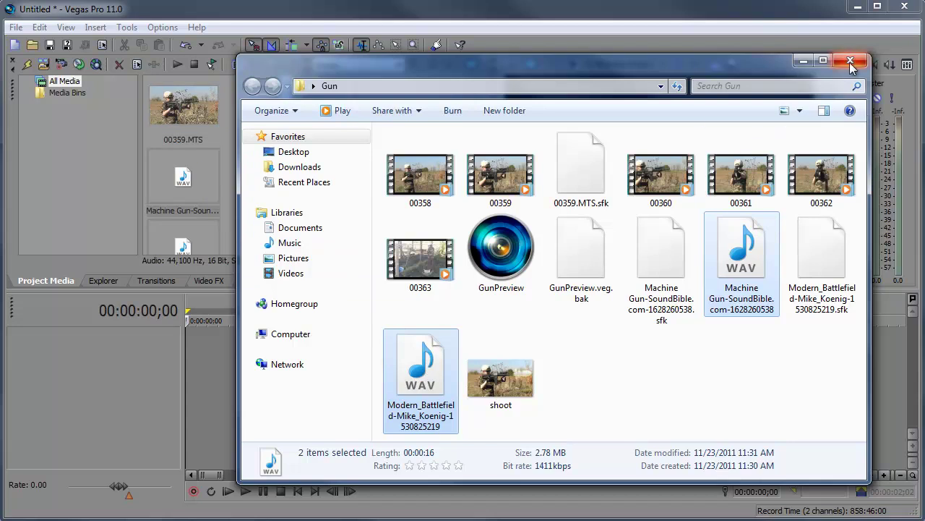
Step: Place 00359.MTS at the timeline start and mark a range up to 1;06
left_click(804, 61)
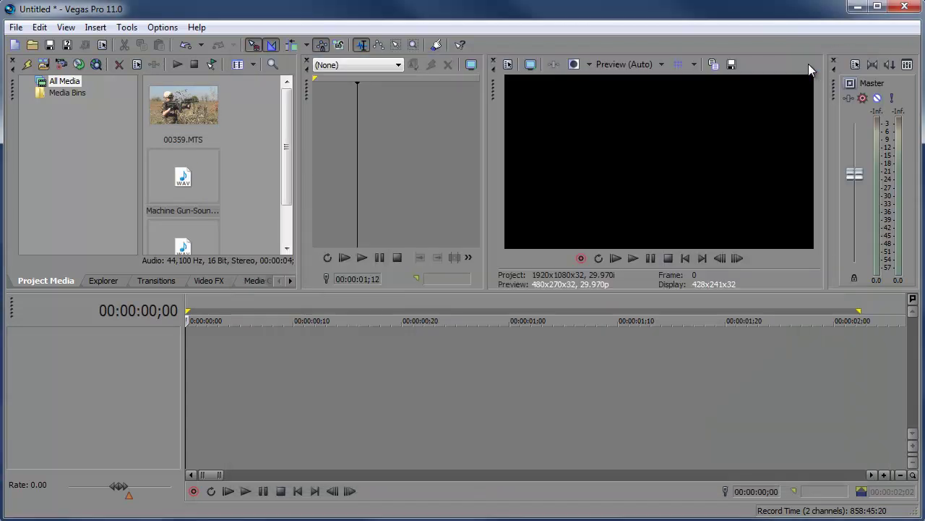
left_click_drag(302, 151, 342, 152)
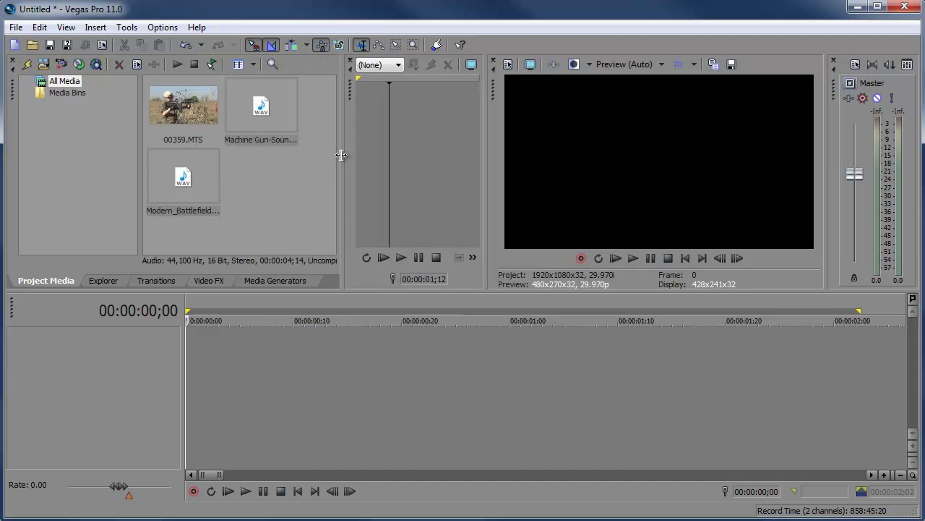
left_click(166, 99)
left_click_drag(319, 366, 318, 369)
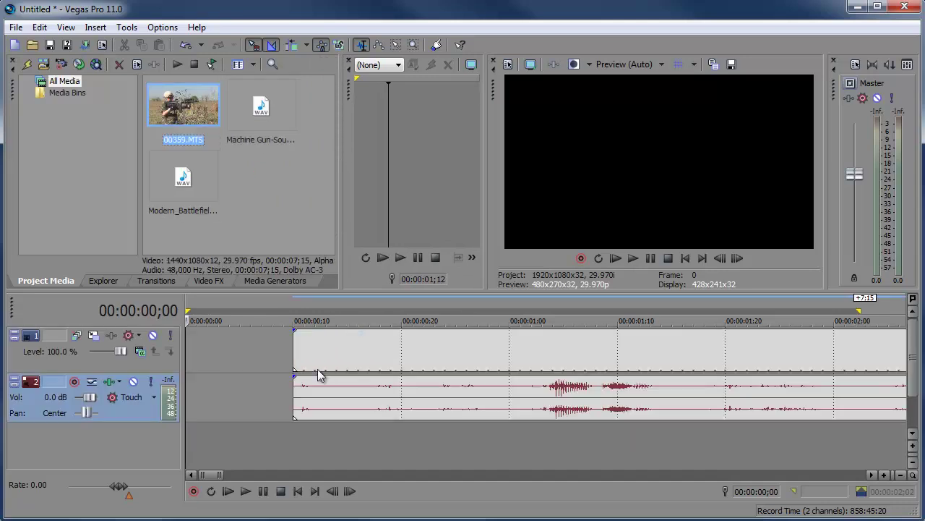
left_click_drag(335, 304, 832, 286)
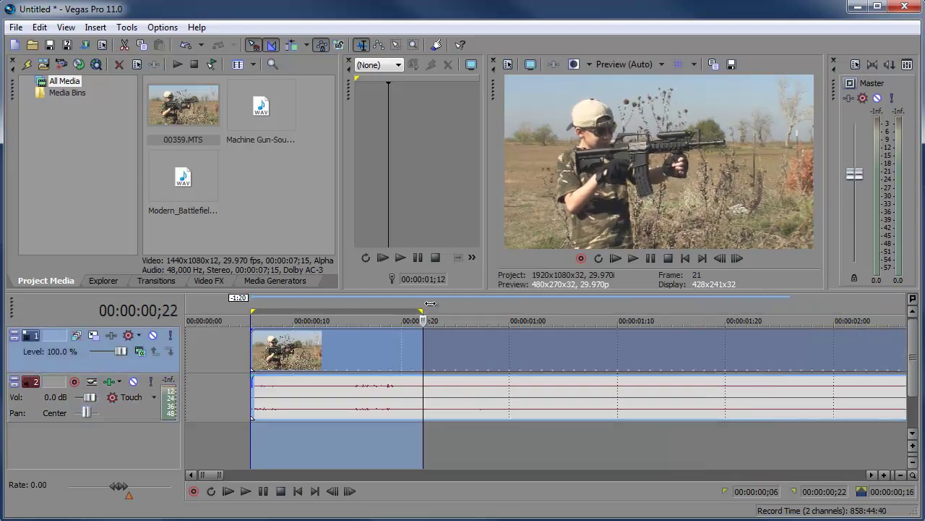
left_click_drag(430, 303, 574, 304)
left_click_drag(339, 351, 195, 351)
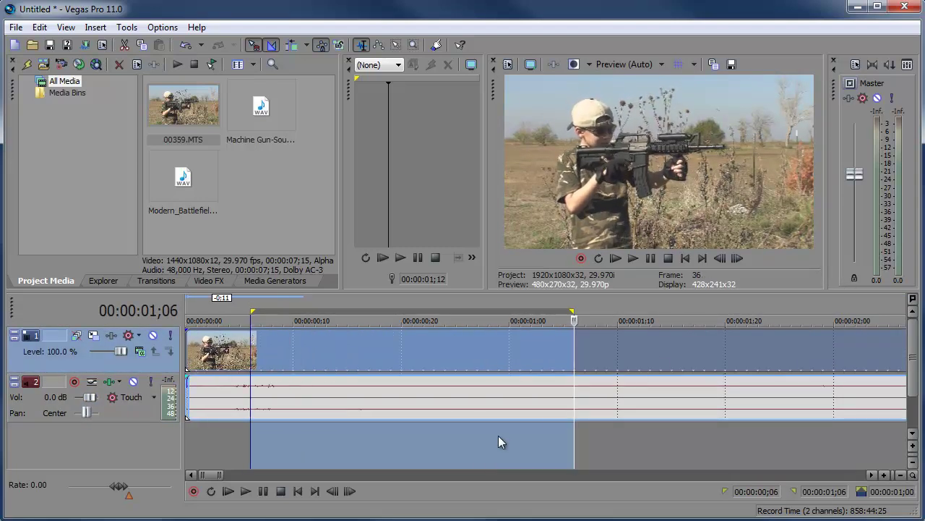
Step: Split the clip at 1;06 and delete the part after the split
left_click(575, 304)
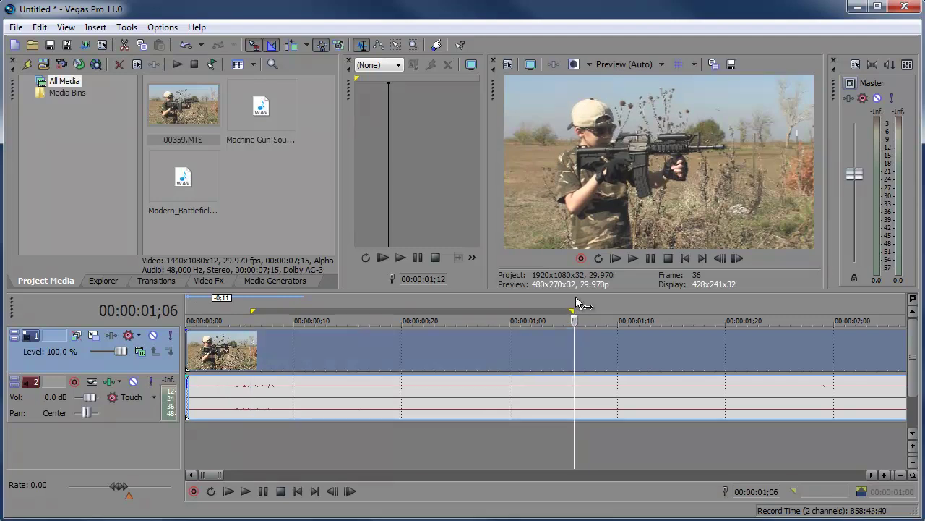
key("s")
left_click(594, 354)
key("Delete")
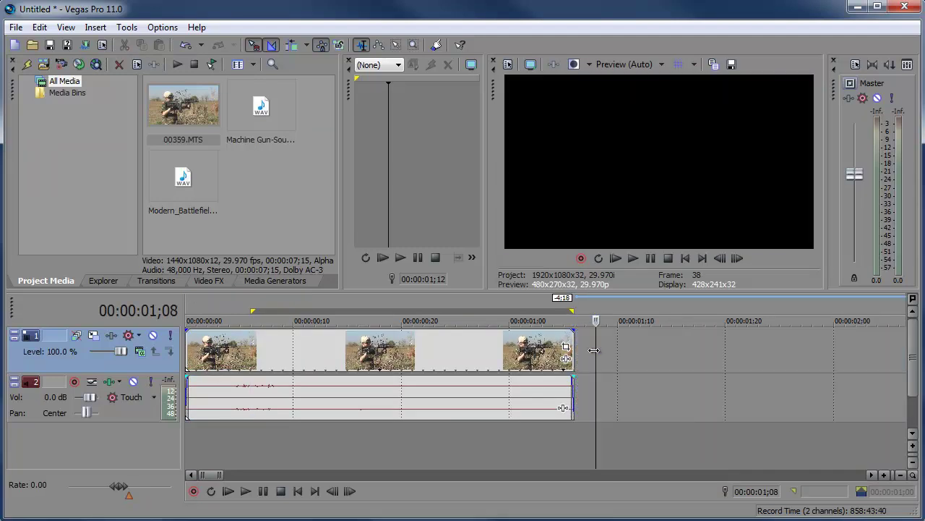
Step: Loop-preview the kept section, then stretch the event out to about 1;20
left_click_drag(565, 300, 150, 334)
key("space")
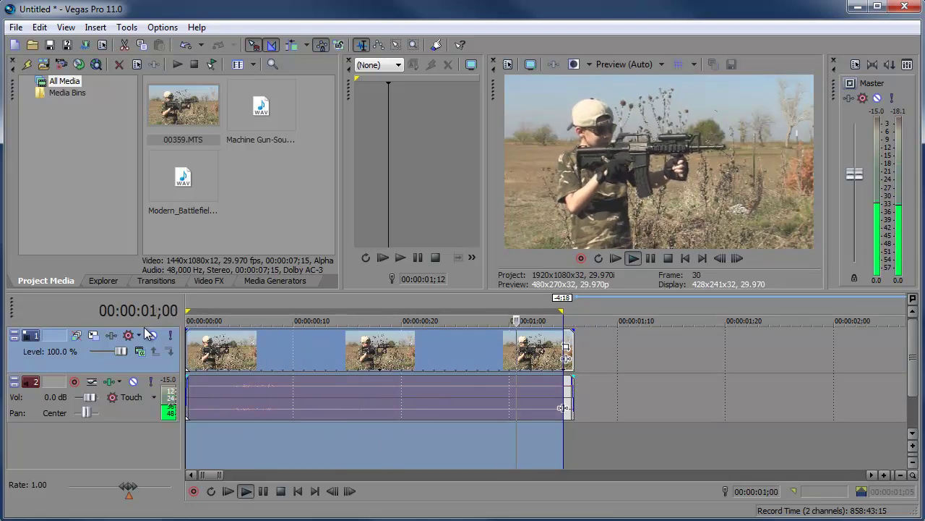
key("space")
left_click_drag(567, 352, 721, 354)
Step: Delete the 00359 clip's original audio from the timeline
left_click(520, 353)
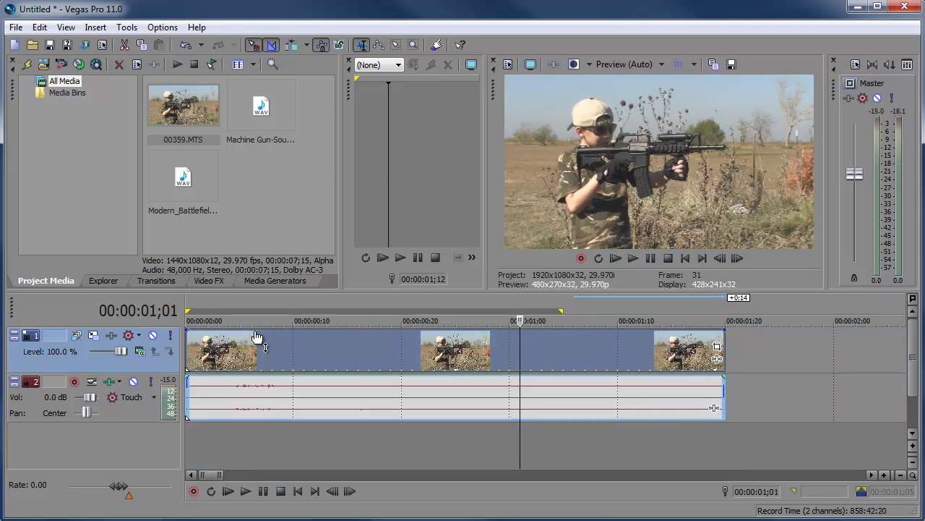
left_click(208, 355)
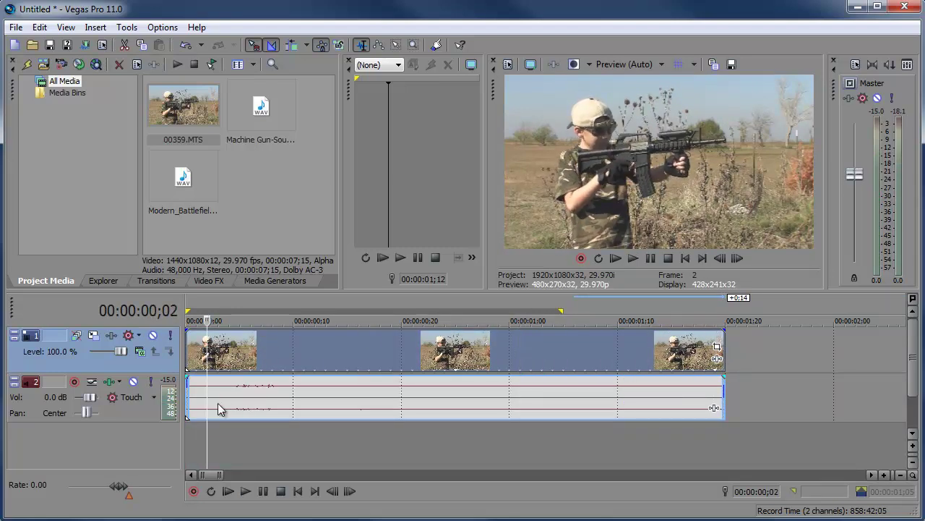
left_click(240, 403)
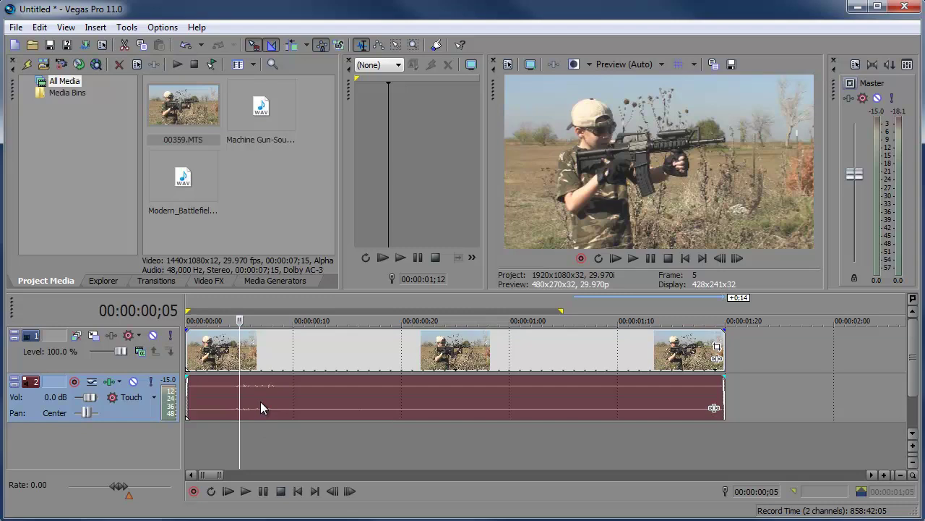
key("Delete")
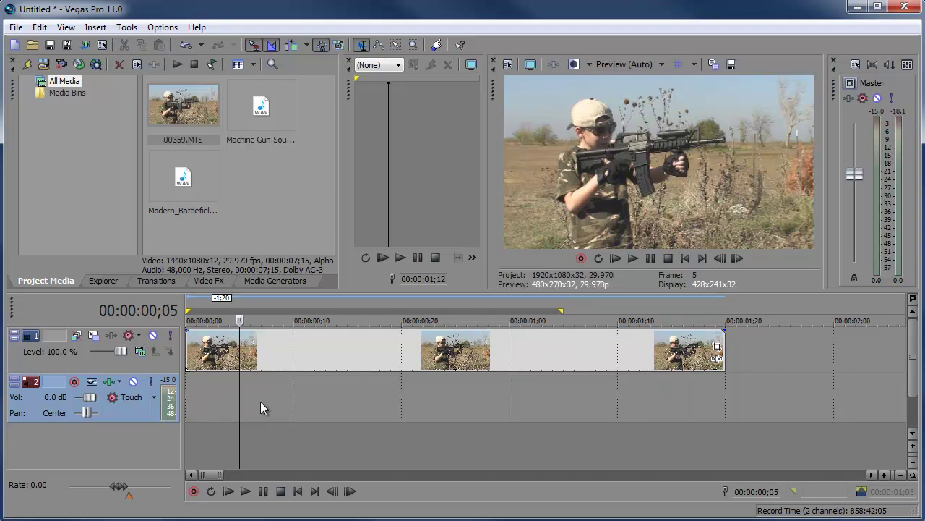
Step: Put the Machine Gun sound on audio track 2 and cut it off at the video's 1;20 end
left_click(253, 104)
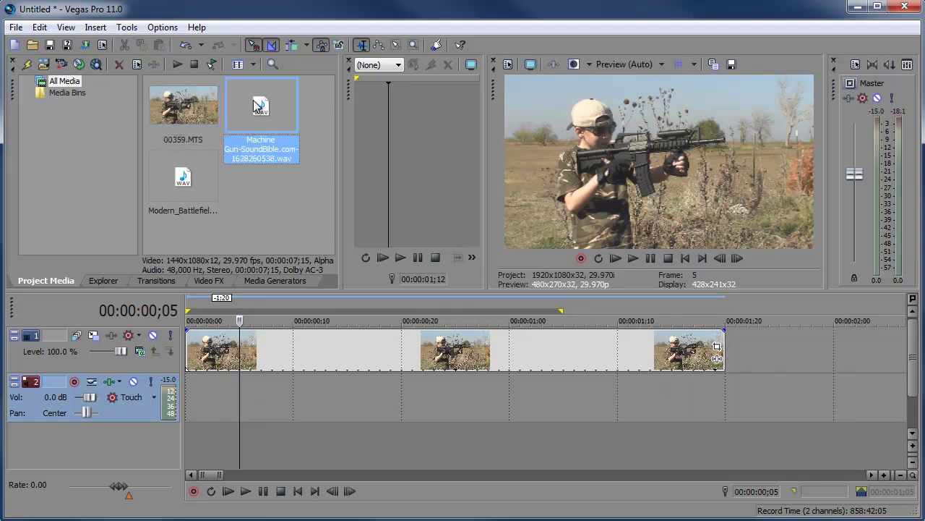
left_click_drag(253, 105, 195, 398)
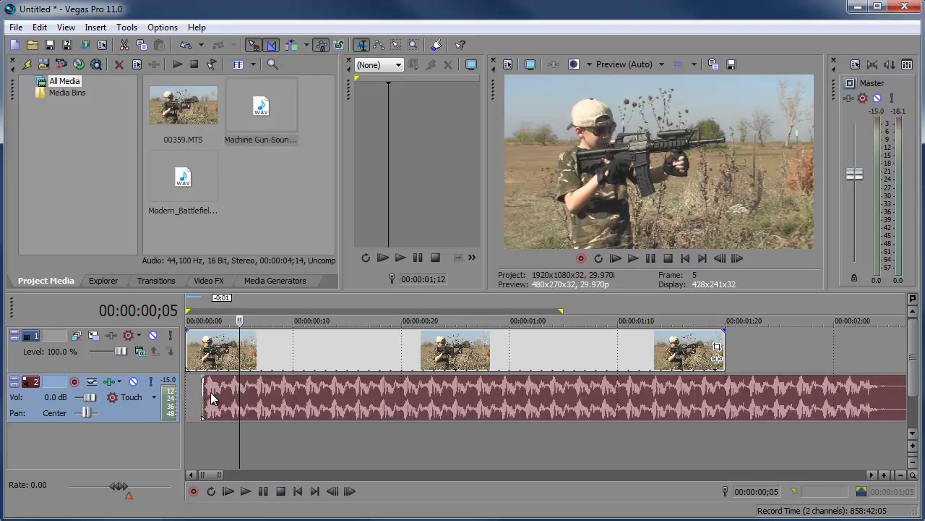
left_click(723, 299)
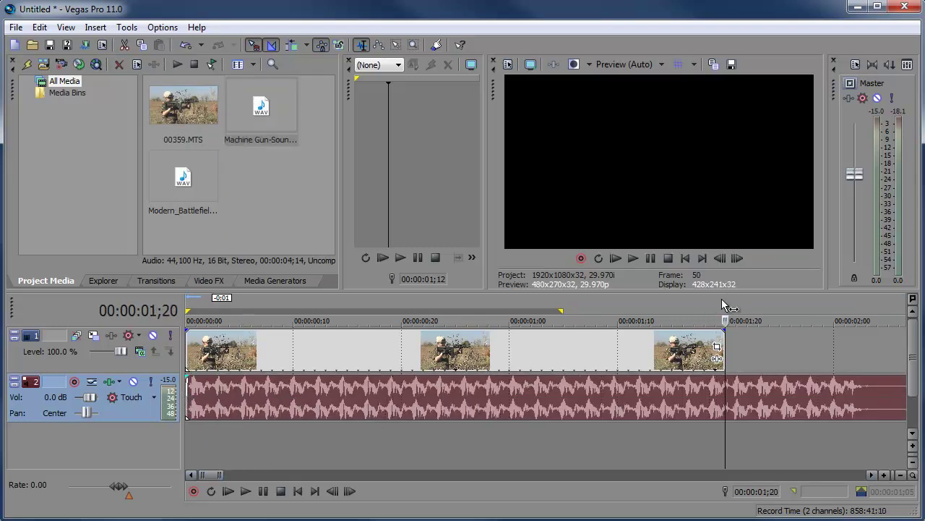
left_click_drag(736, 347, 903, 348)
key("Delete")
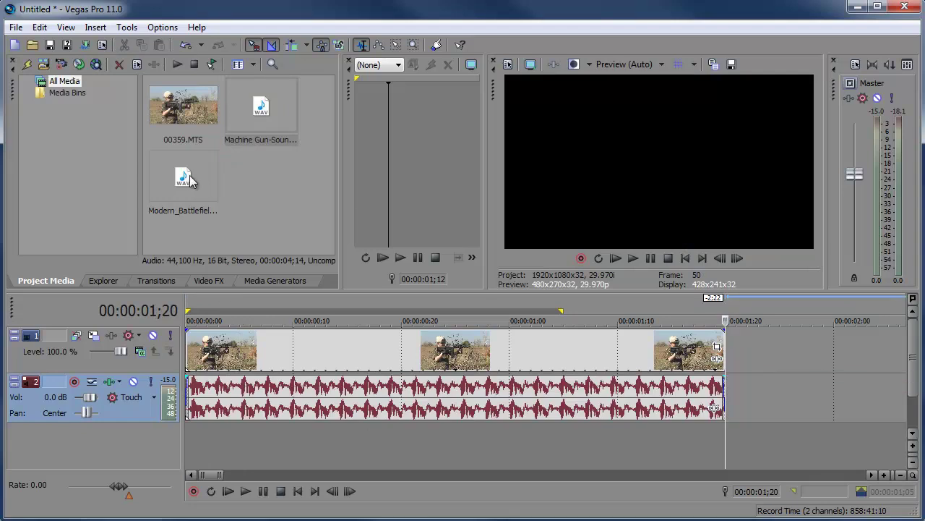
Step: Add Modern_Battlefield on a third audio track, trim it to end with the video, and preview
left_click_drag(185, 187, 256, 436)
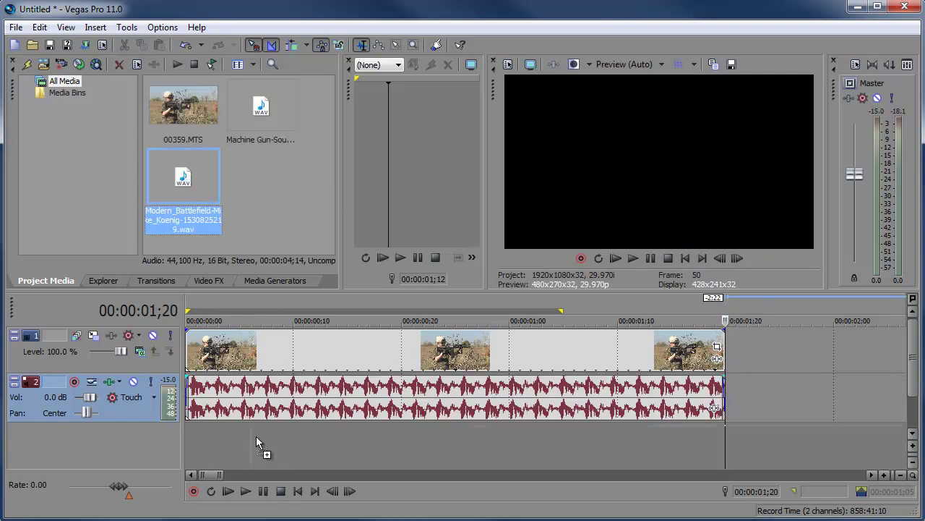
left_click_drag(157, 443, 157, 440)
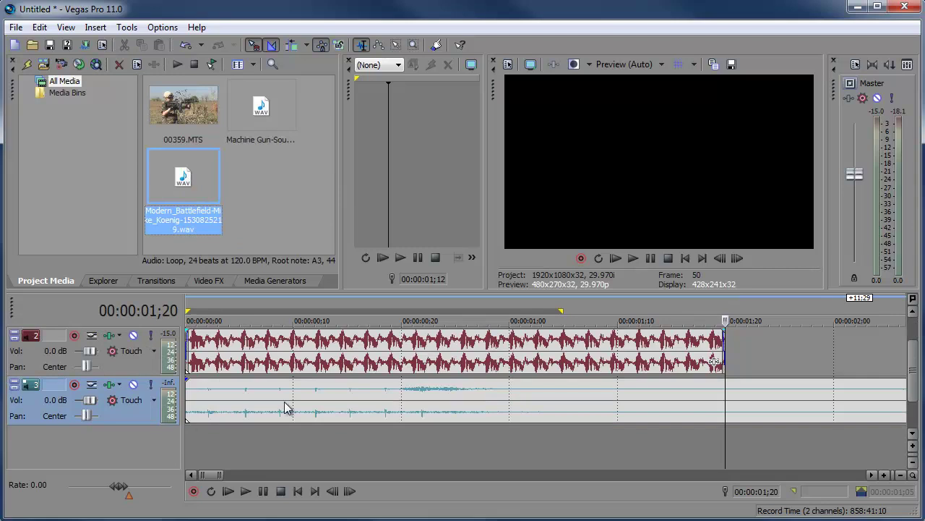
left_click_drag(727, 391, 726, 393)
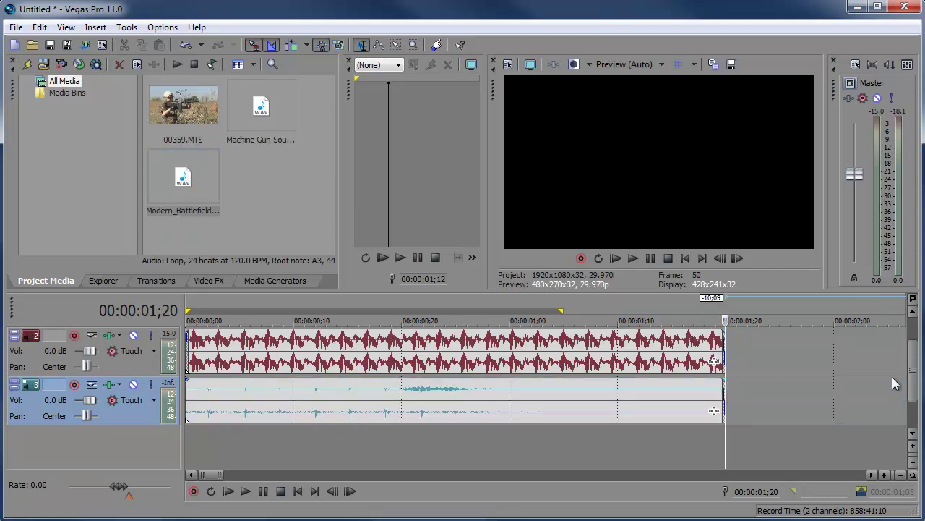
left_click_drag(912, 371, 913, 347)
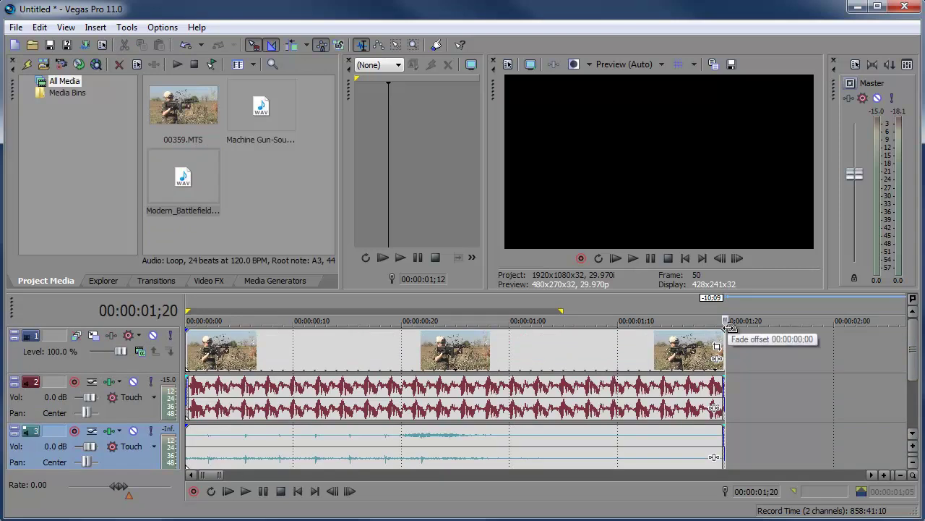
left_click(258, 493)
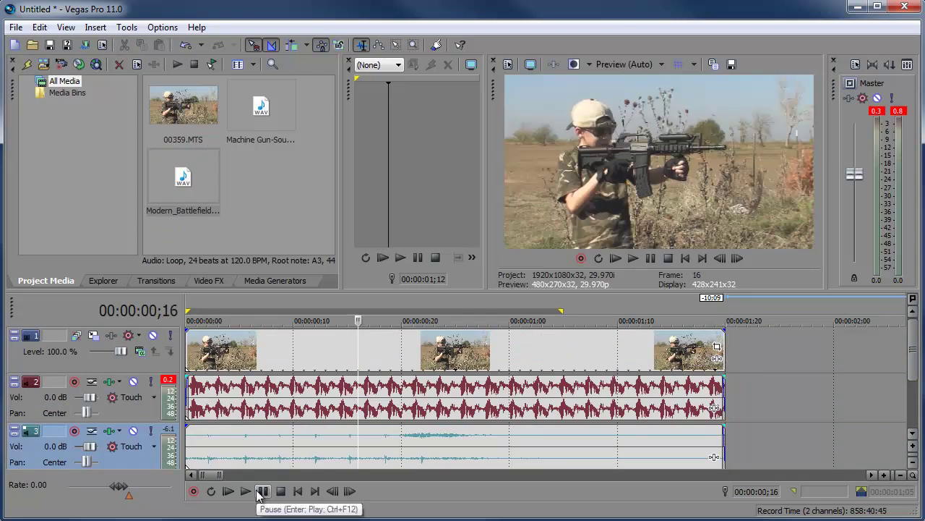
left_click(298, 491)
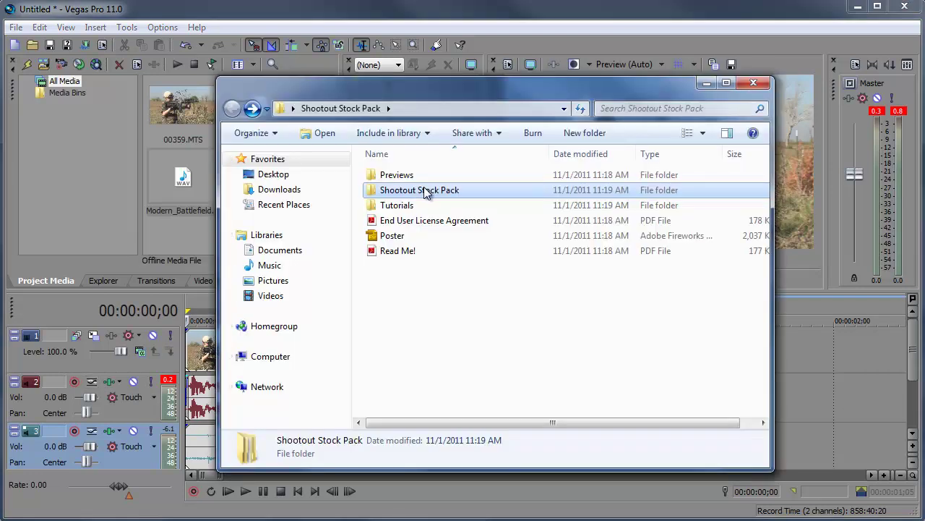
Step: Open Shootout Stock Pack > Muzzle Flash > Machine Guns > Star and import StarSlightAngle1
double_click(422, 190)
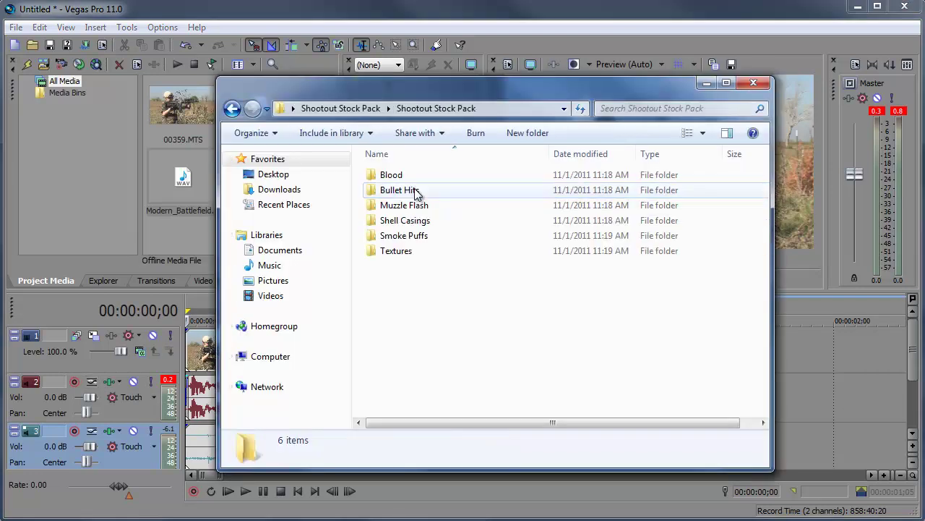
double_click(419, 205)
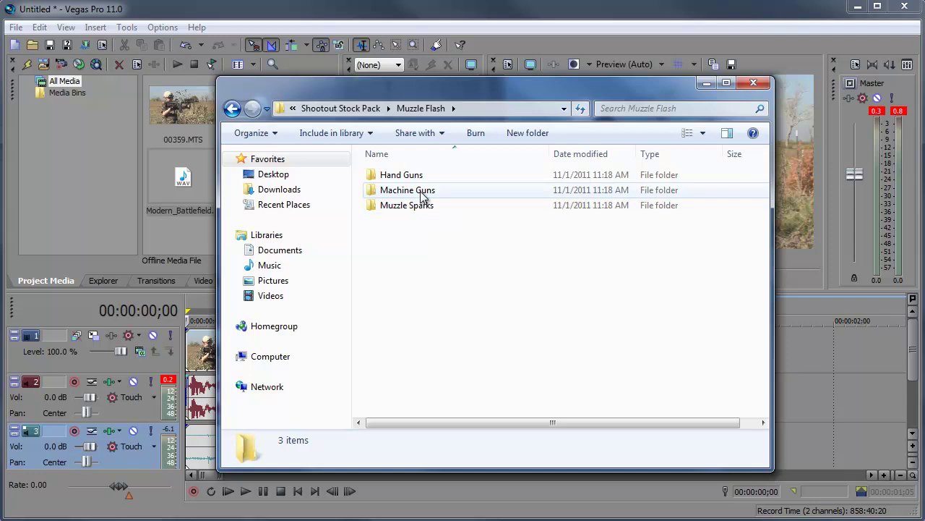
double_click(422, 190)
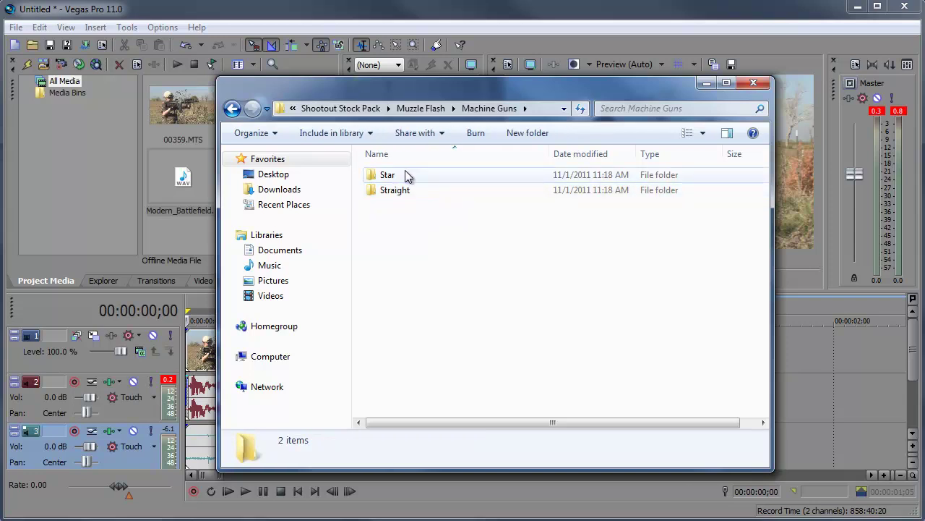
double_click(407, 175)
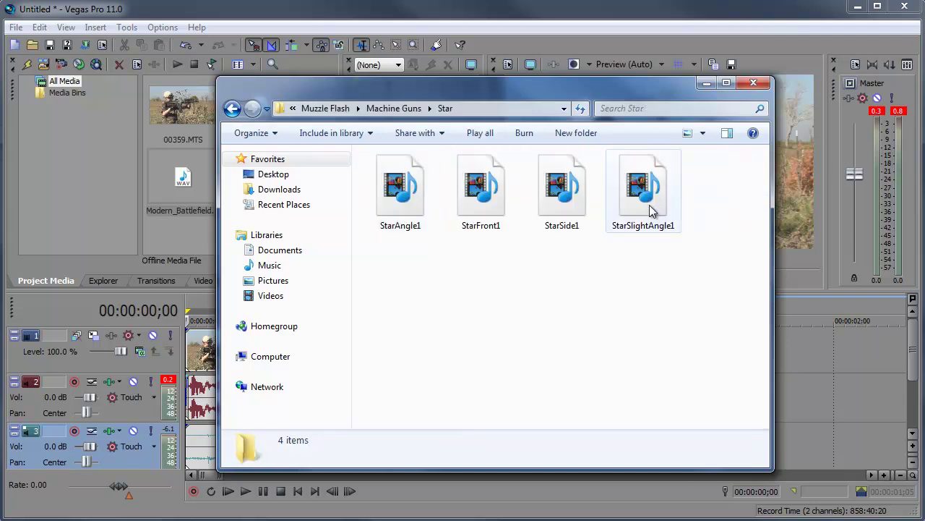
left_click_drag(667, 198, 226, 361)
Step: Set the flash event's alpha channel to Premultiplied (dirty) in its Media properties
left_click(209, 320)
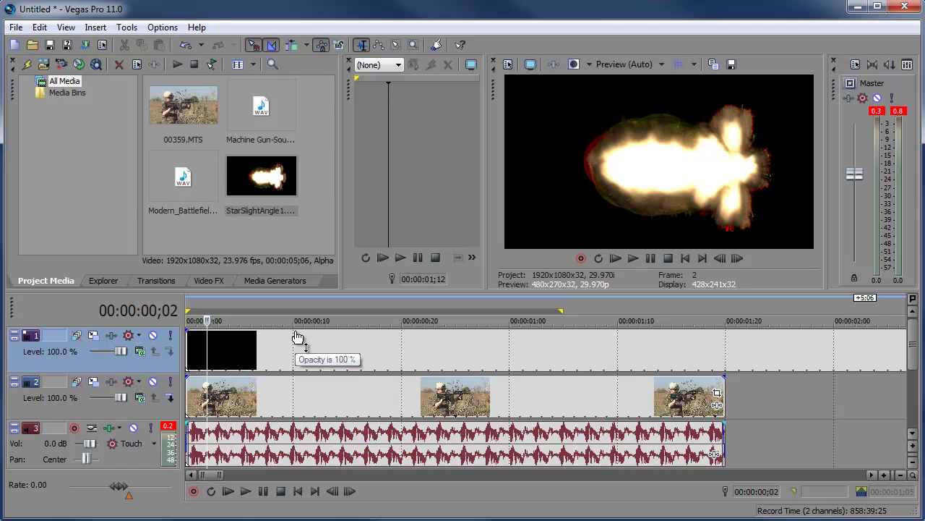
right_click(220, 350)
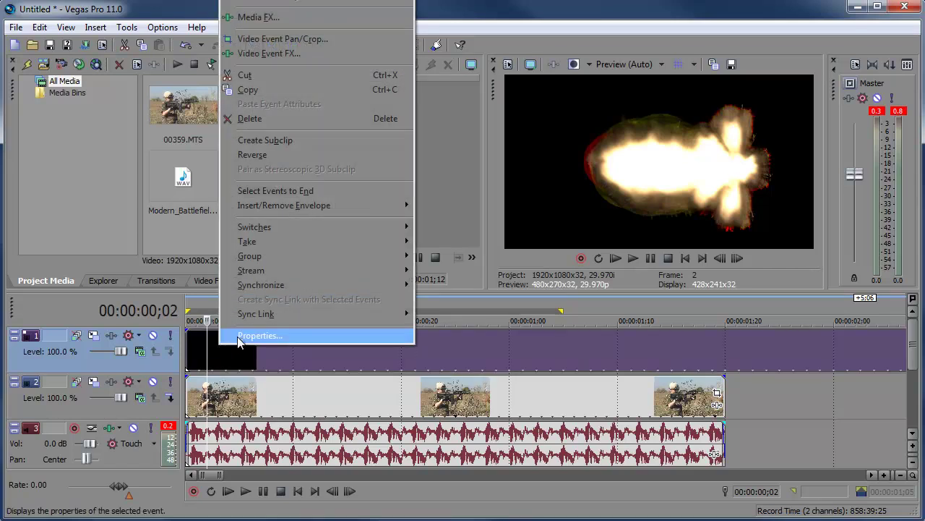
left_click(237, 336)
left_click(394, 71)
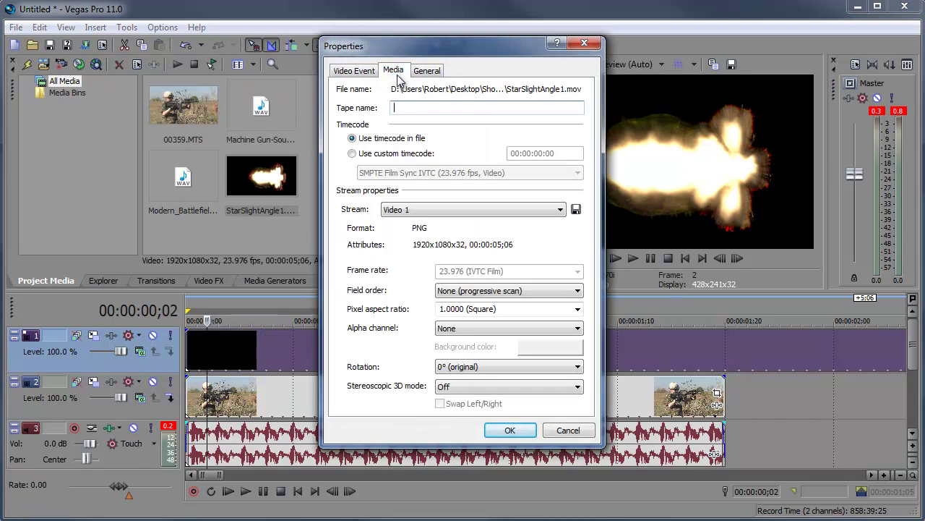
left_click(443, 329)
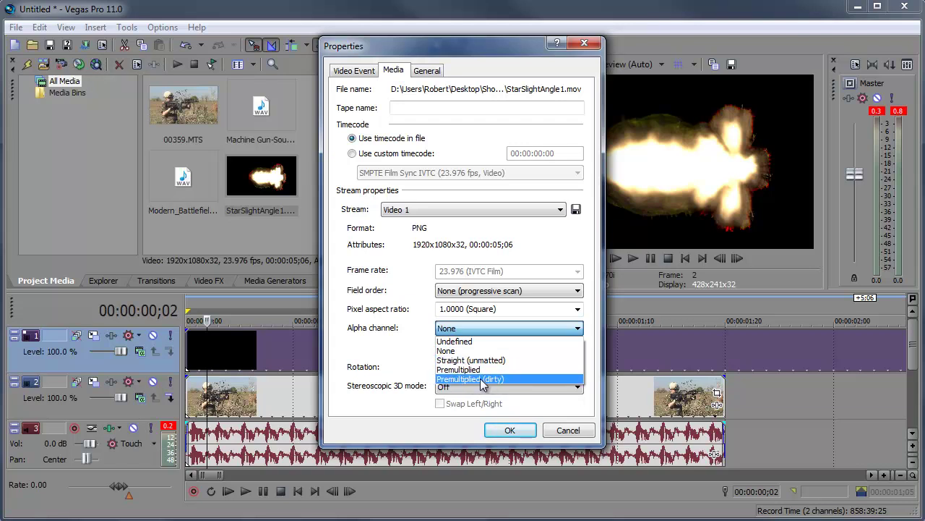
left_click(475, 379)
left_click(504, 429)
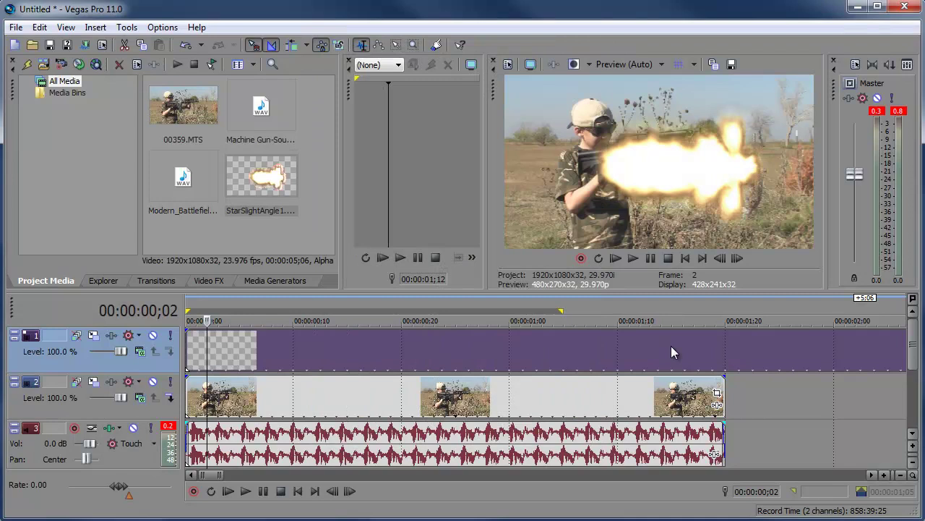
Step: Trim the flash event to end with the footage and mark a short region at the first shot
left_click_drag(719, 312, 724, 313)
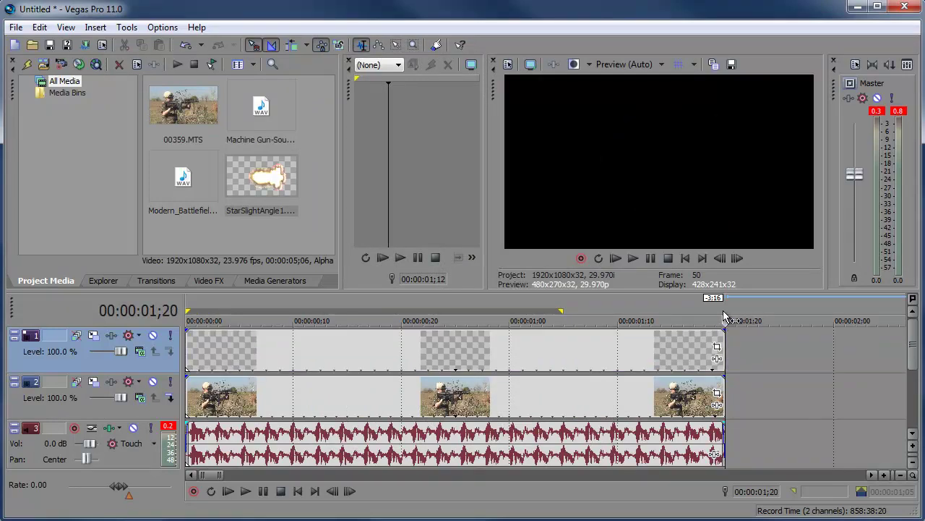
left_click(391, 306)
left_click_drag(347, 306, 327, 301)
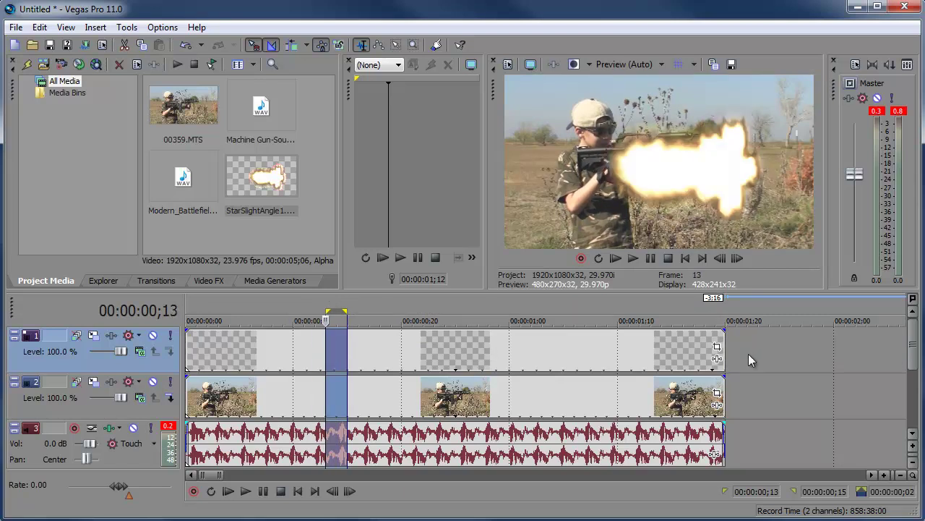
Step: In Event Pan/Crop, rotate the flash about 180°, resize it, and place it at the rifle muzzle
left_click(717, 350)
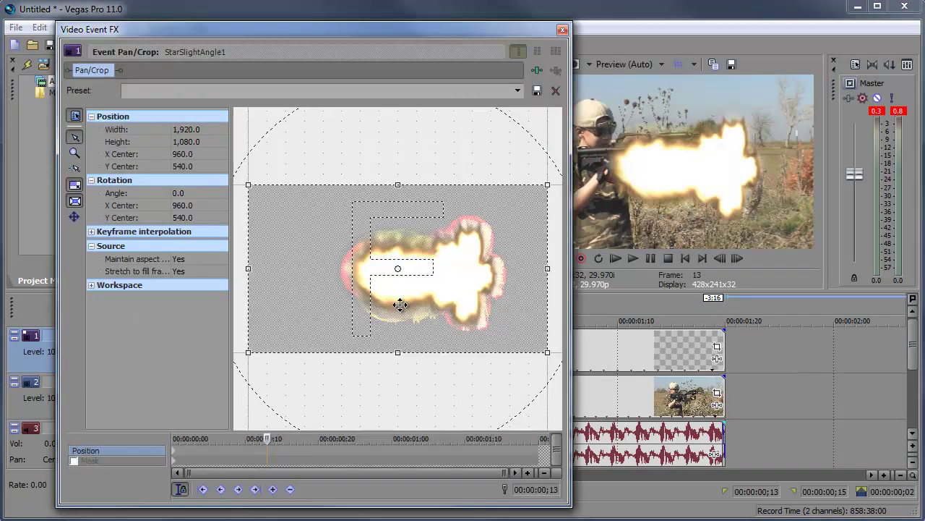
left_click_drag(341, 166, 457, 376)
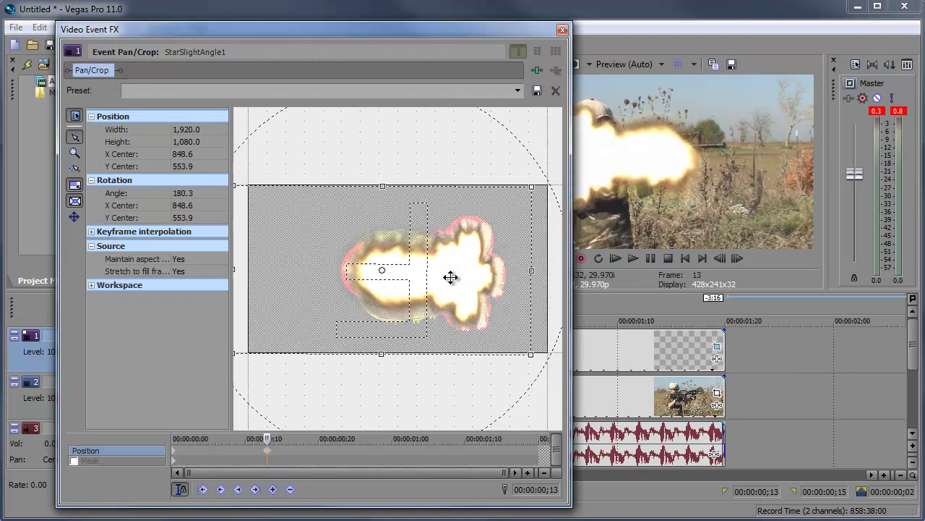
left_click_drag(450, 274, 513, 268)
left_click_drag(337, 281, 393, 291)
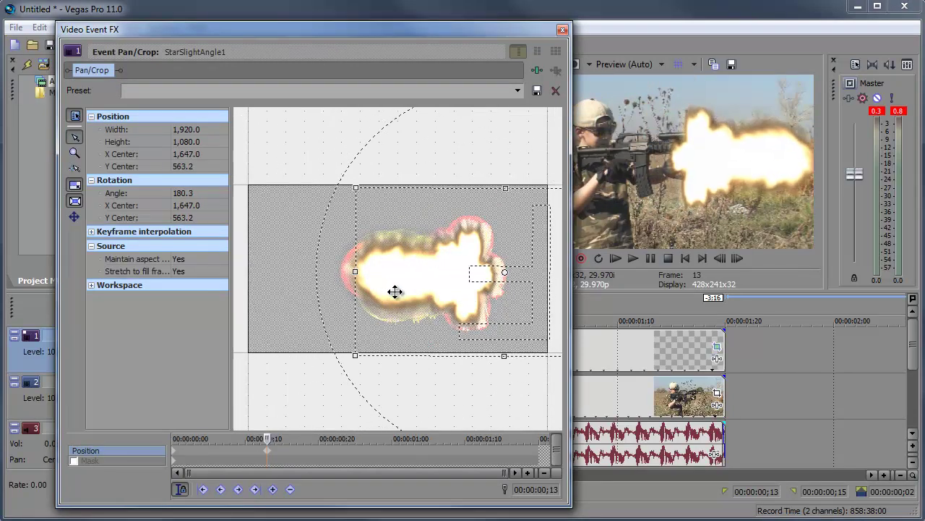
left_click_drag(352, 188, 122, 112)
left_click_drag(409, 337, 522, 308)
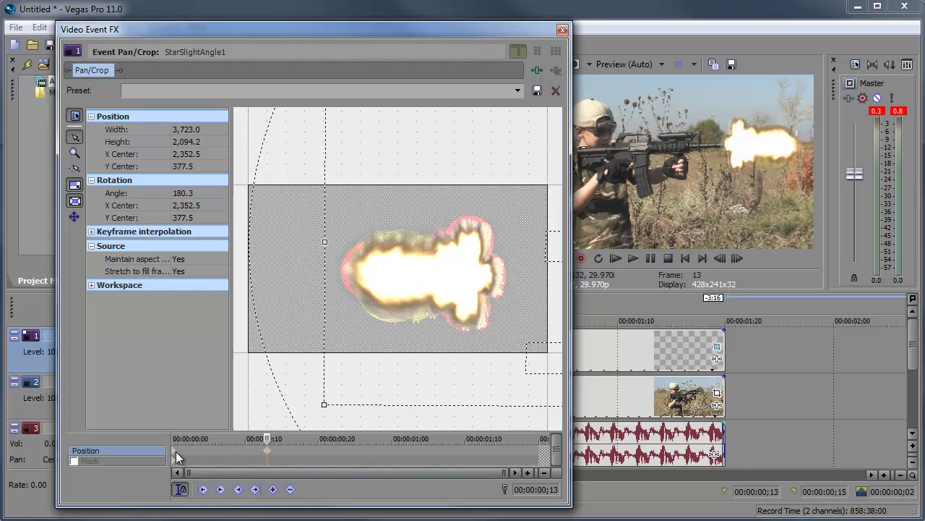
Step: Add Pan/Crop position keyframes near 1;09 and 1;17 so the flash follows the muzzle
left_click_drag(240, 440, 213, 427)
mouse_move(391, 298)
left_mouse_down()
mouse_move(384, 301)
mouse_move(391, 282)
left_mouse_up()
left_click_drag(217, 438, 458, 420)
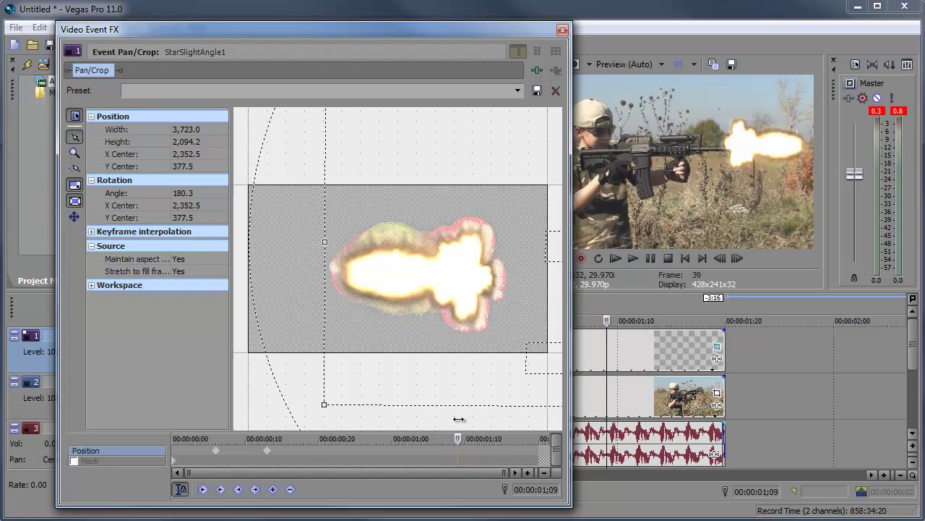
mouse_move(436, 309)
left_mouse_down()
mouse_move(434, 296)
mouse_move(434, 316)
left_mouse_up()
left_click_drag(458, 438, 521, 437)
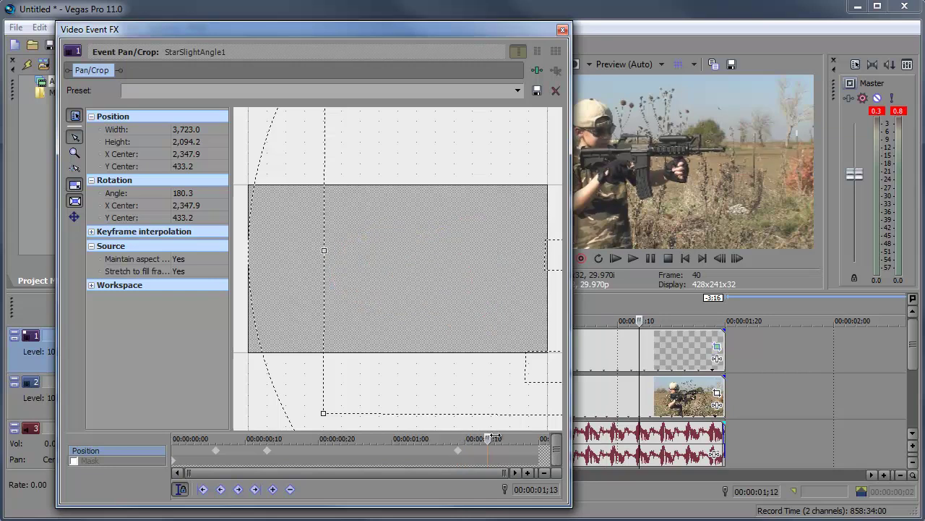
left_click_drag(455, 326, 463, 338)
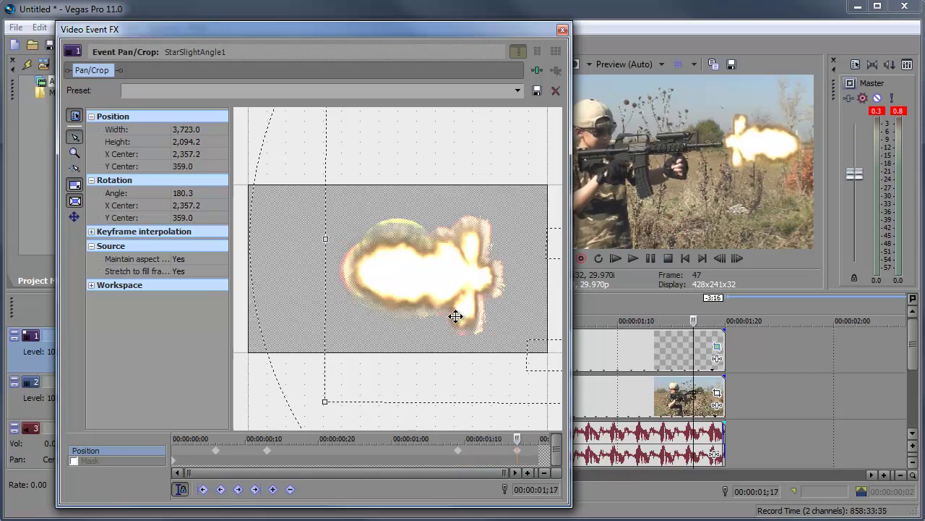
Step: Close Event Pan/Crop and play back the project to check the flash
left_click(563, 30)
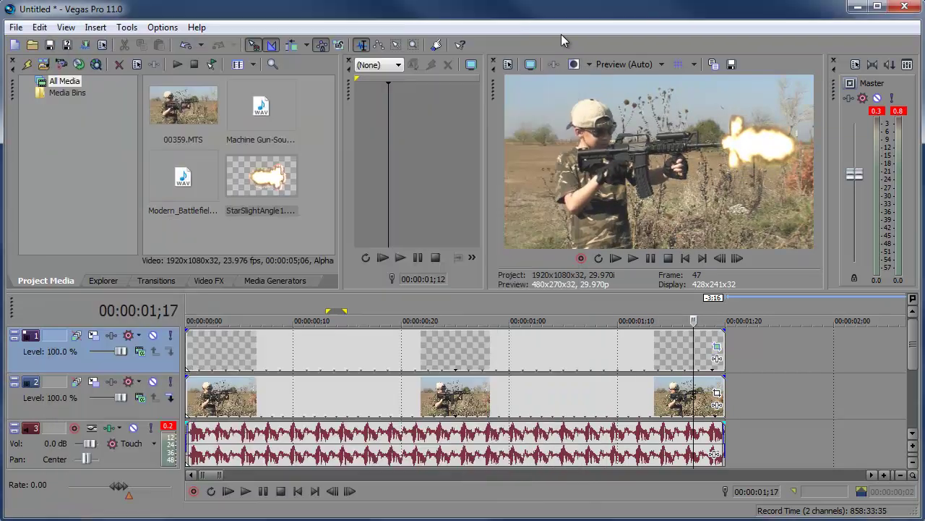
left_click(230, 491)
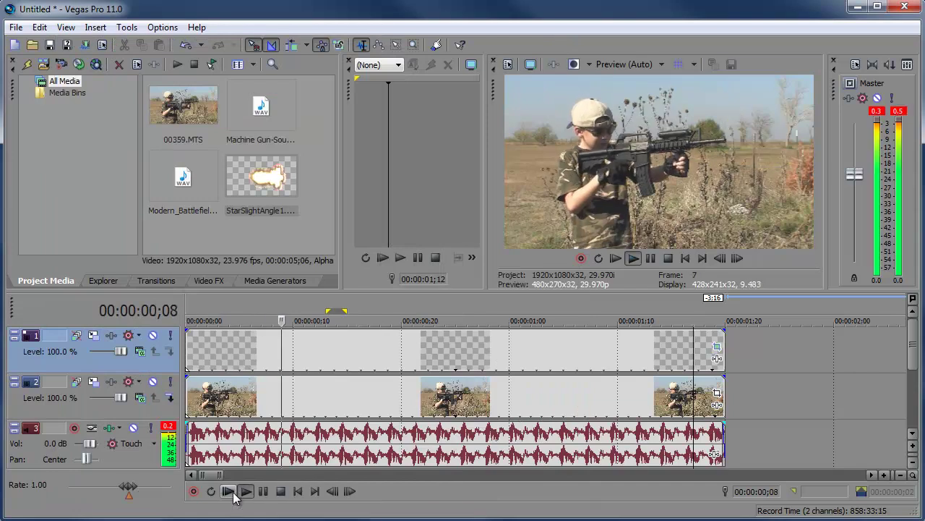
left_click(263, 491)
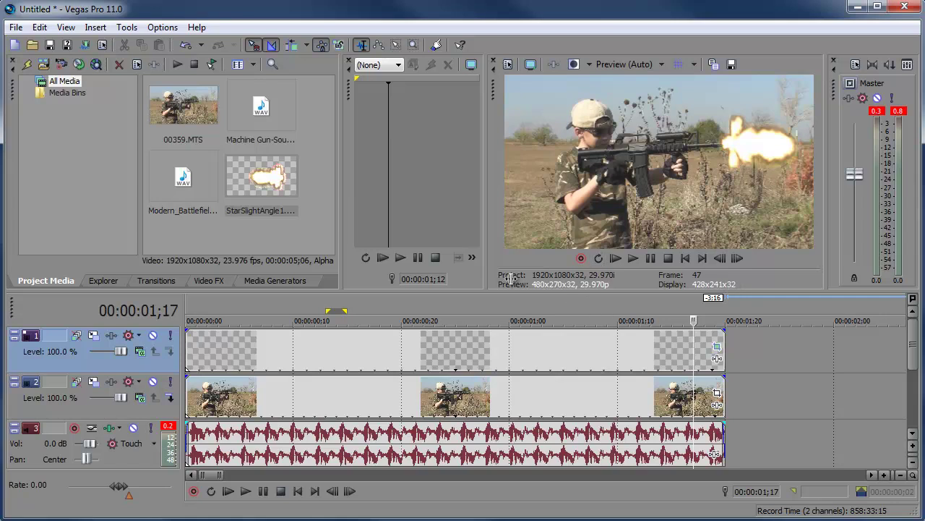
Step: Resize the timeline and preview areas, then show the Video Bus Track from the View menu
mouse_move(359, 290)
left_mouse_down()
mouse_move(360, 230)
mouse_move(359, 275)
left_mouse_up()
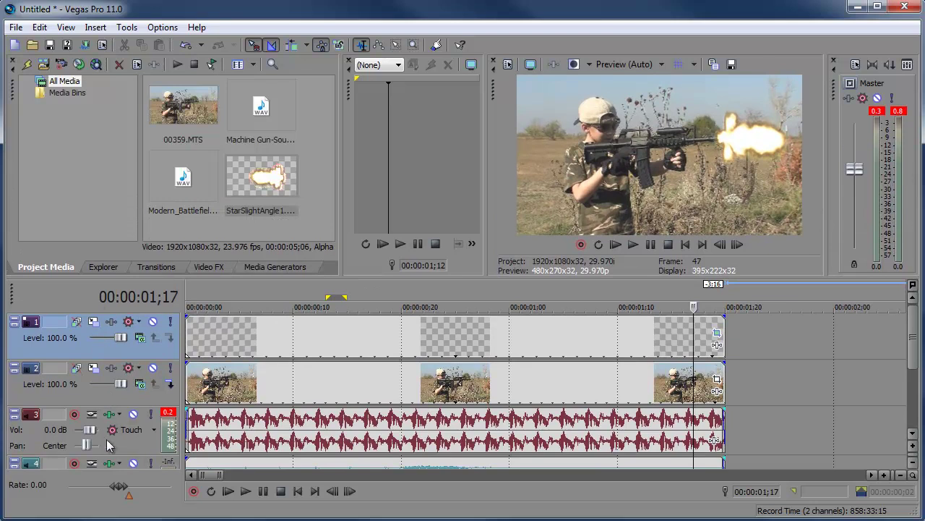
left_click_drag(267, 275, 266, 285)
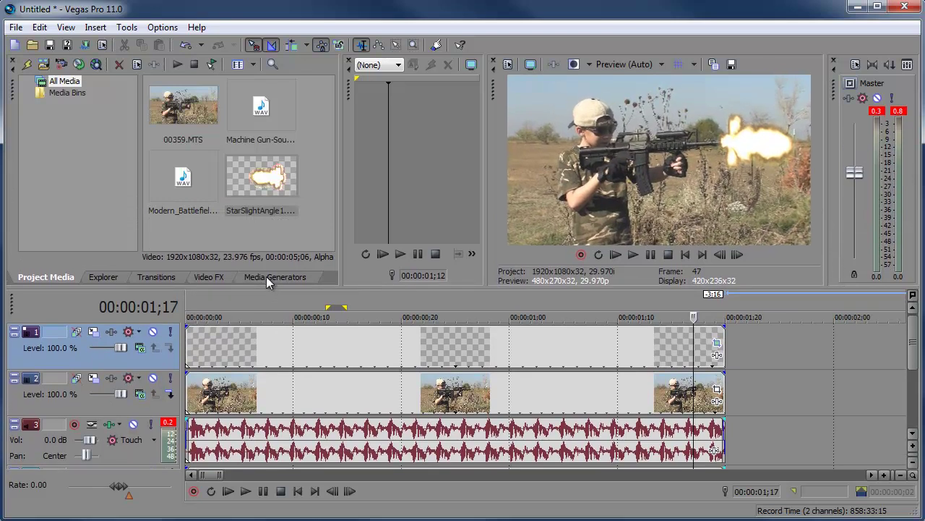
left_click(65, 28)
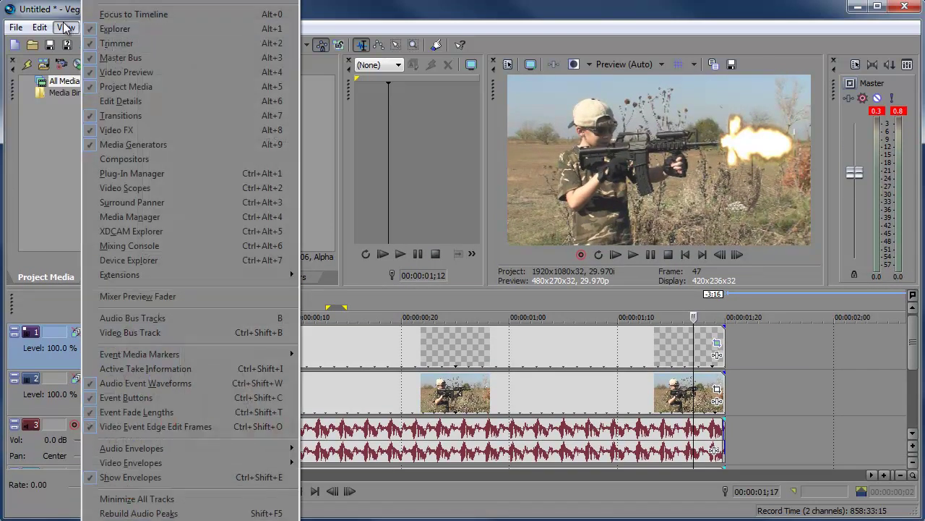
left_click(156, 332)
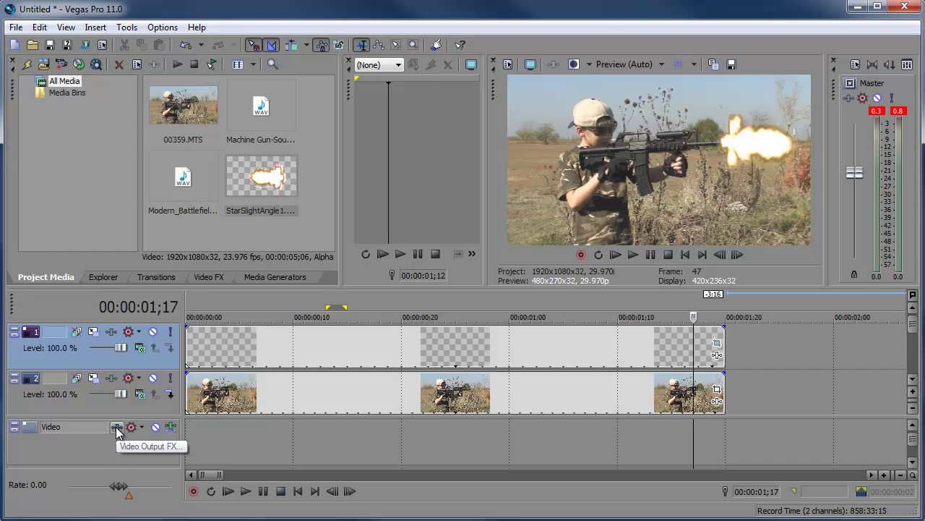
Step: Add the Sony Color Corrector as a Video Output FX
left_click(117, 427)
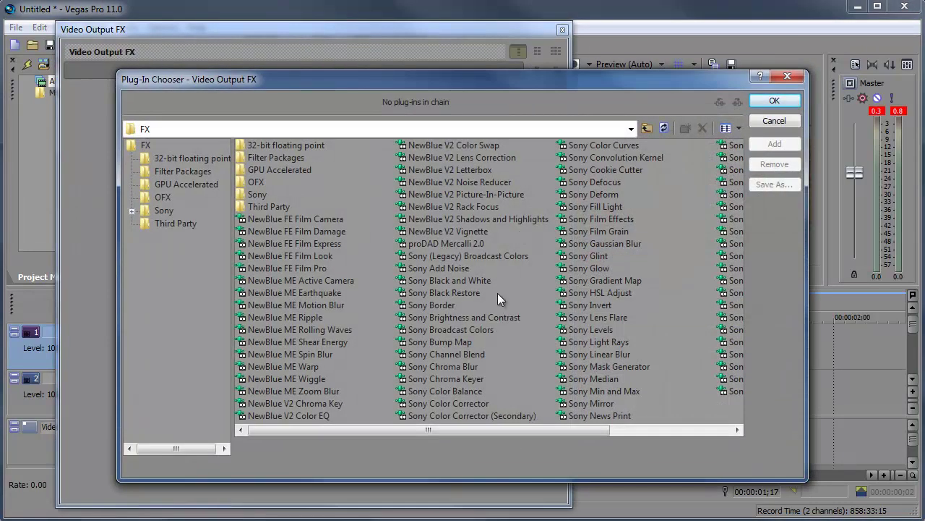
double_click(447, 403)
left_click(775, 101)
left_click_drag(439, 35, 391, 31)
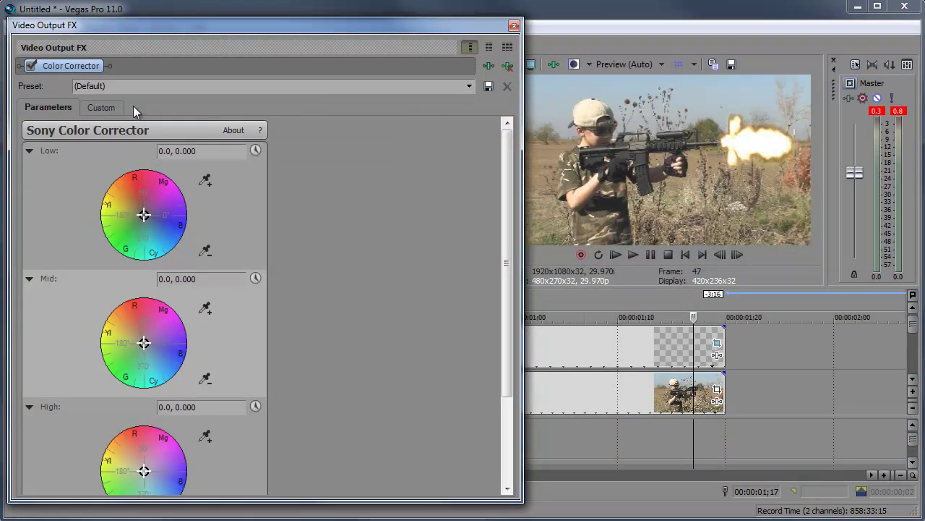
Step: Apply the (RP-1) World War II preset with saturation raised to 0.583
left_click(102, 107)
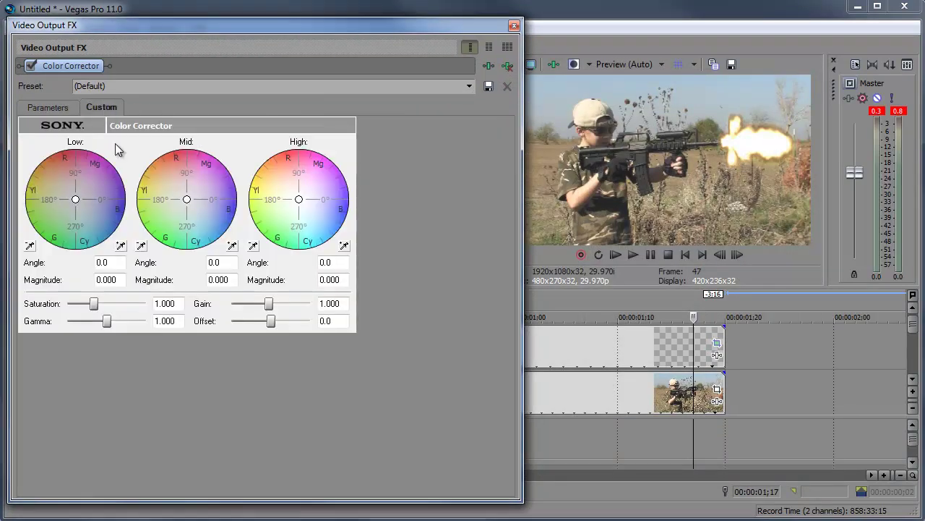
left_click(469, 86)
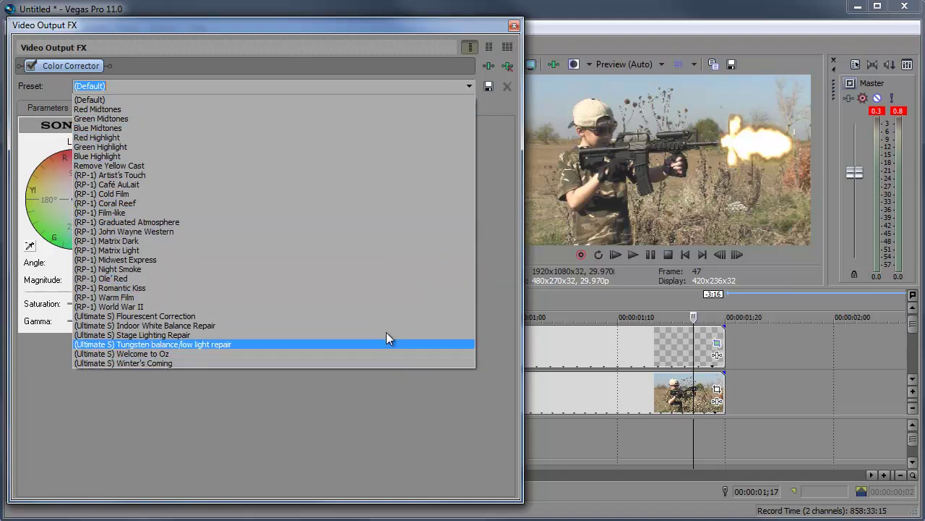
left_click(384, 306)
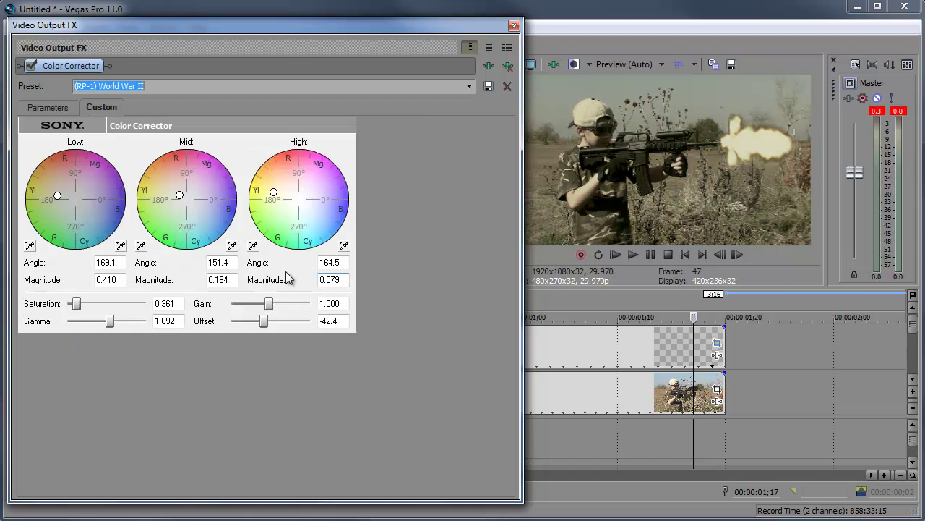
left_click_drag(77, 304, 85, 309)
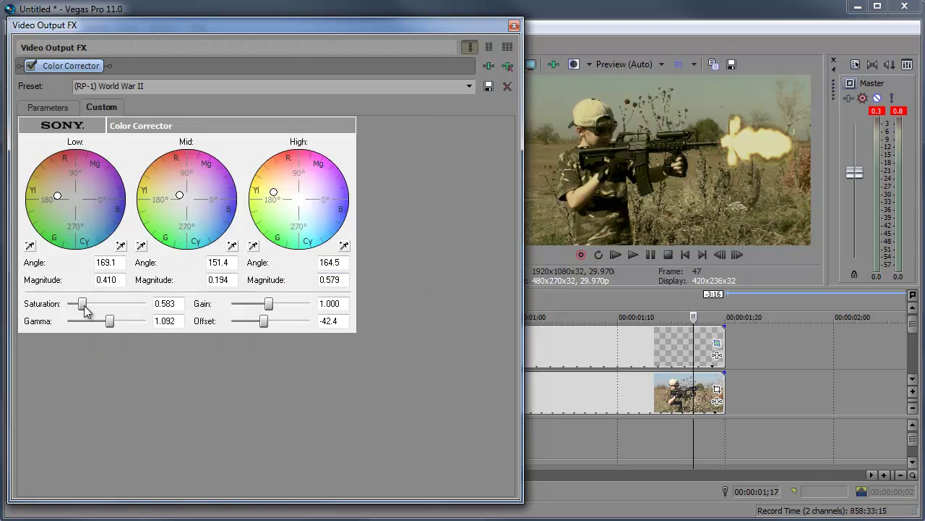
left_click(514, 25)
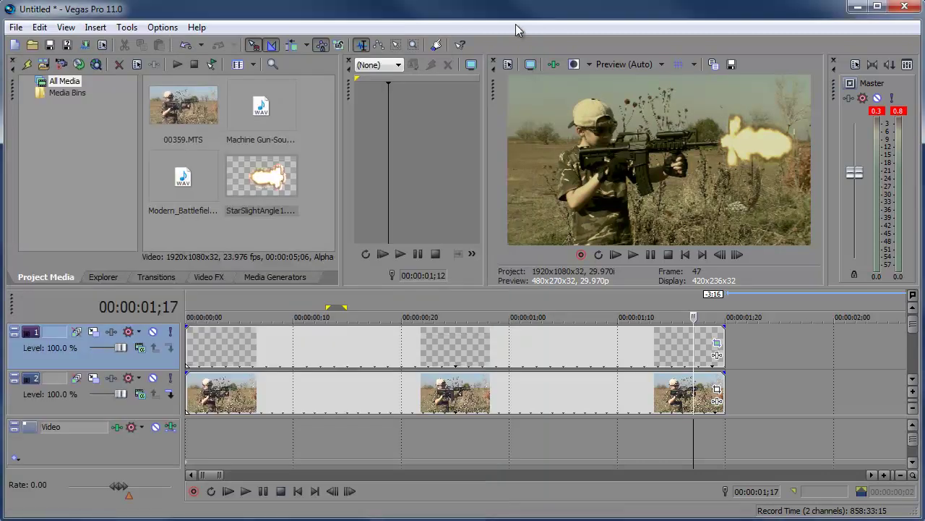
Step: Preview the graded clip, loop all events to 00:00:01;20, and prerender that region with Shift+M
left_click(246, 493)
left_click(263, 491)
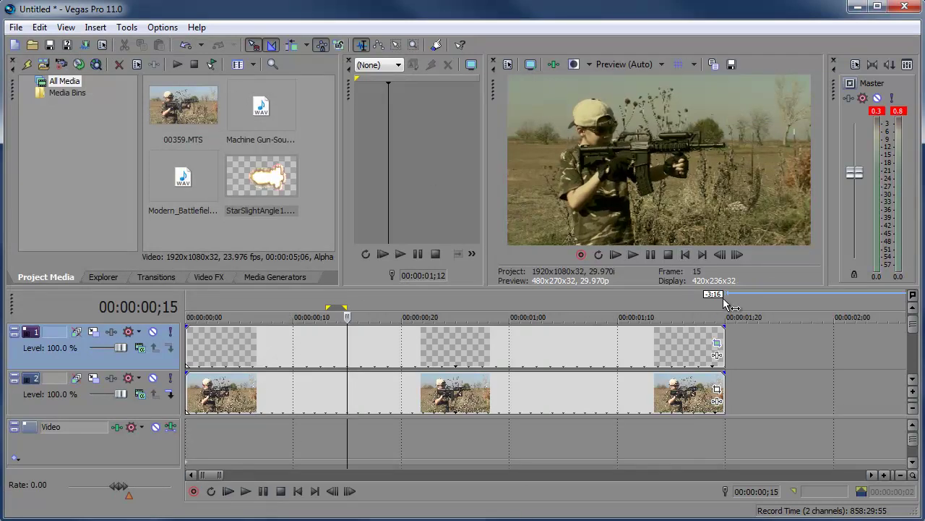
left_click_drag(725, 308, 694, 308)
double_click(651, 308)
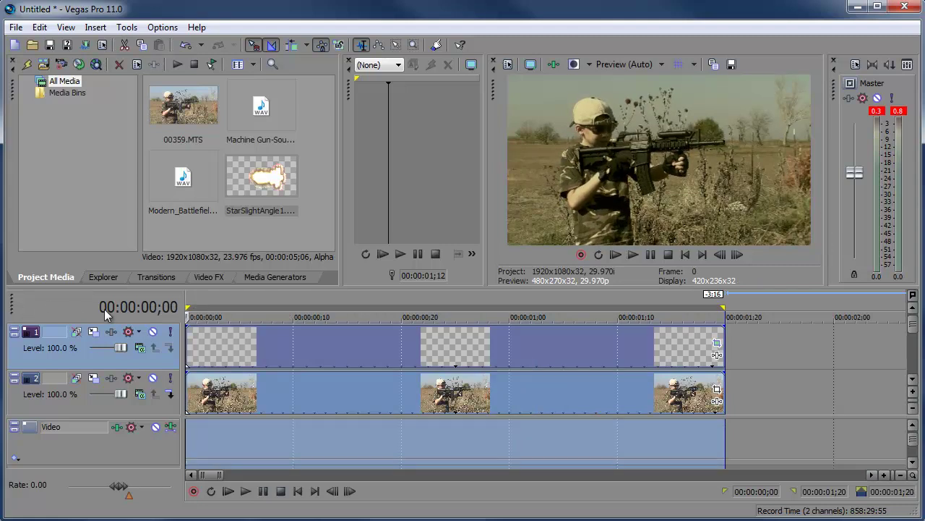
key("shift+m")
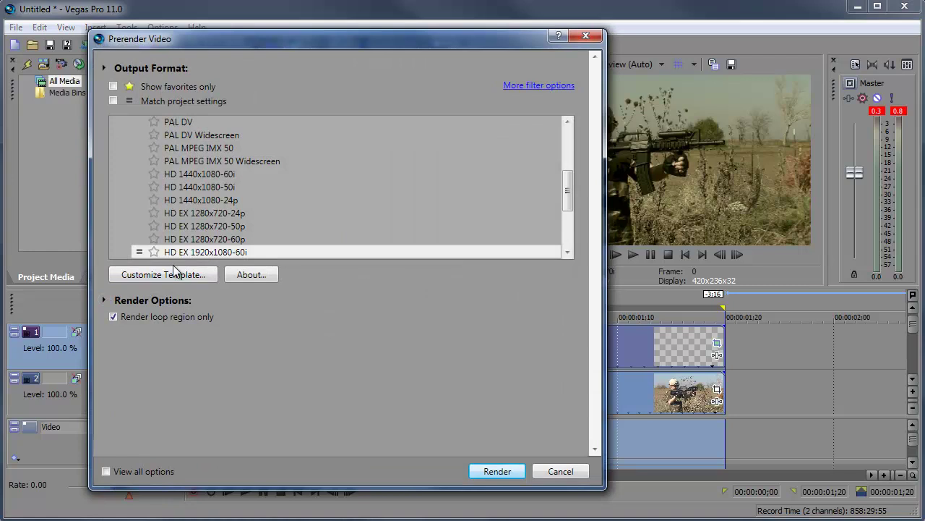
left_click(497, 471)
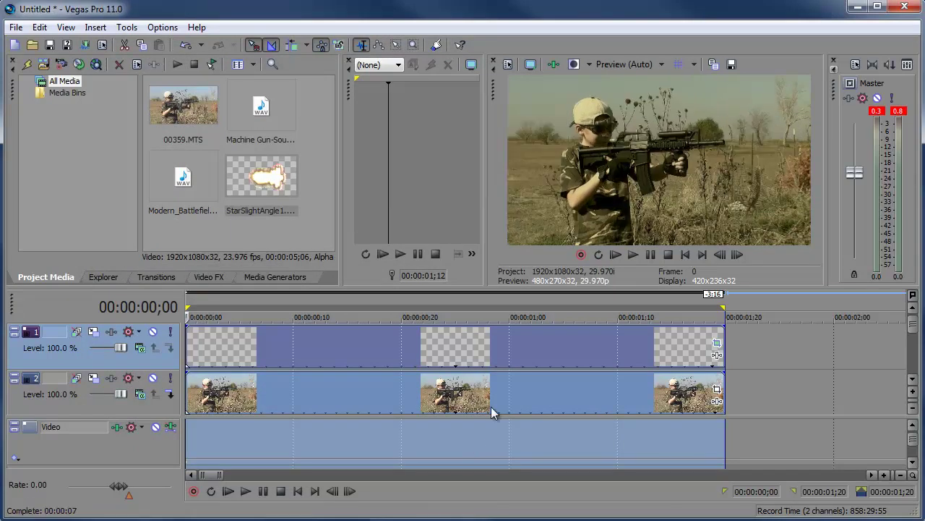
Step: Play back the prerendered clip, then close the Shootout Stock Pack folder window
key("space")
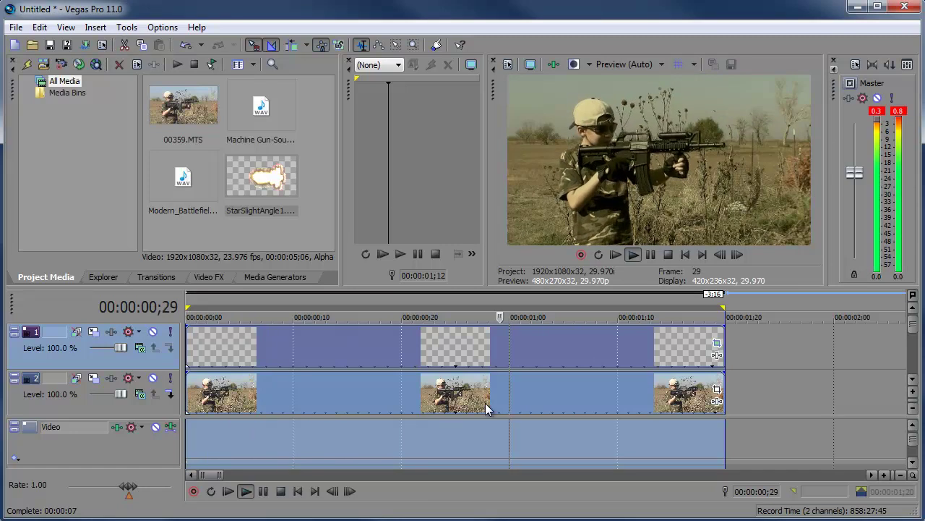
key("space")
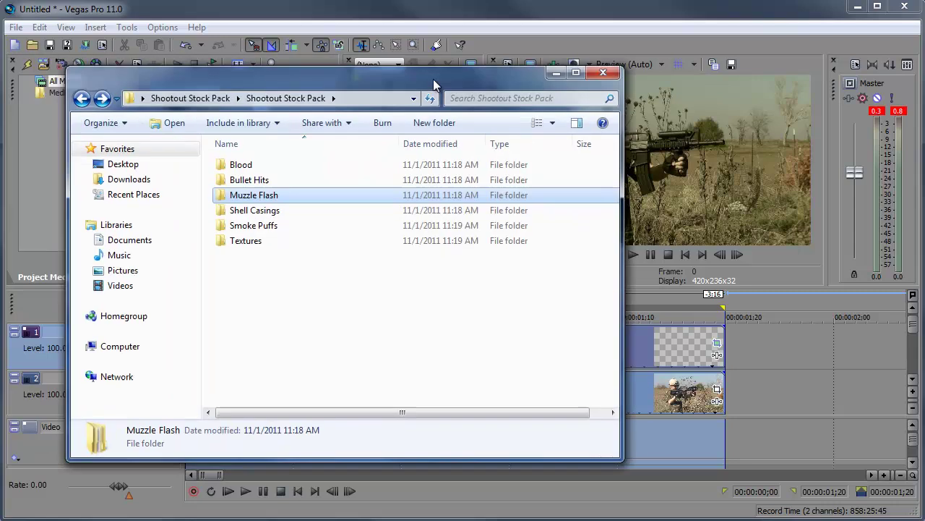
left_click_drag(433, 82, 531, 118)
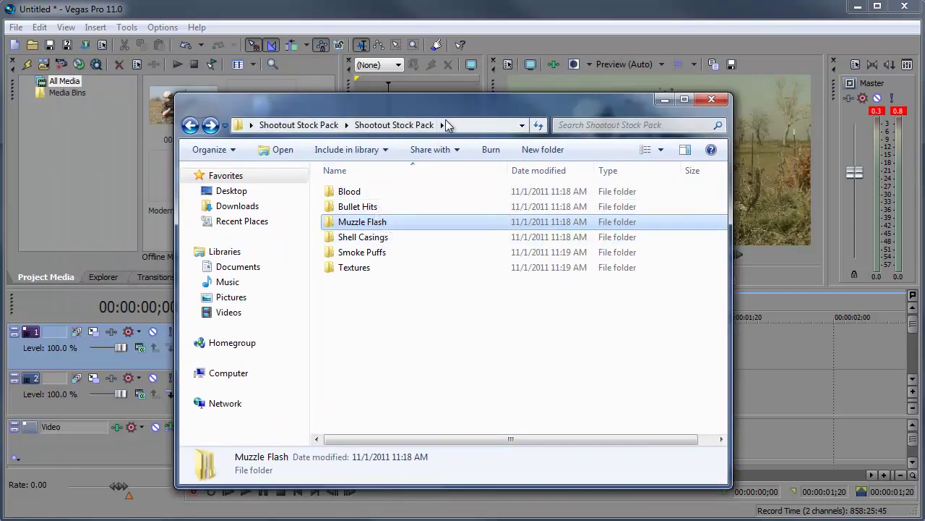
left_click(664, 99)
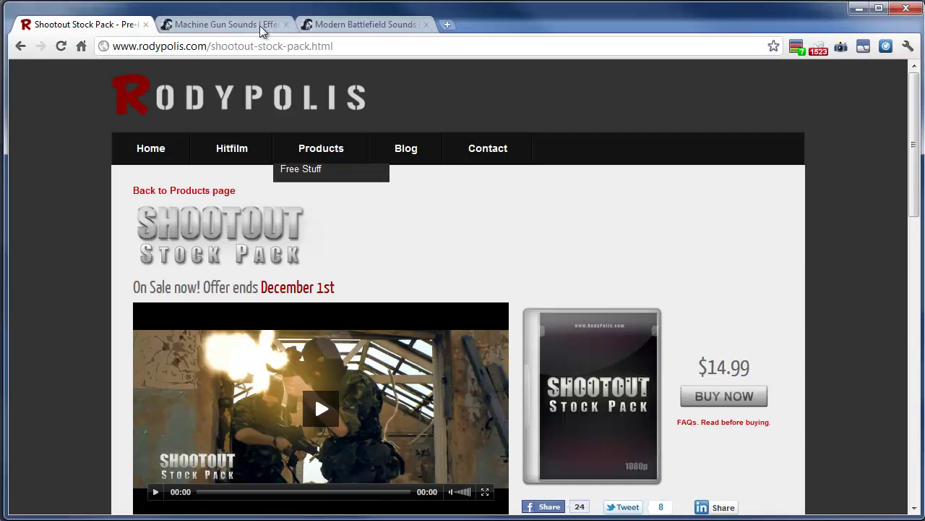
Step: Review the Machine Gun Sound and Modern Battlefield Sound source pages in Chrome
left_click(248, 23)
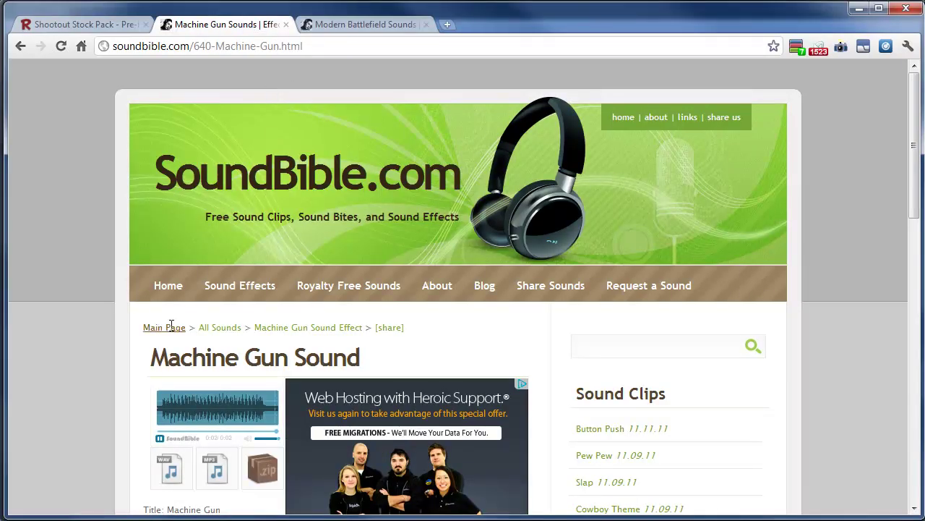
left_click(327, 25)
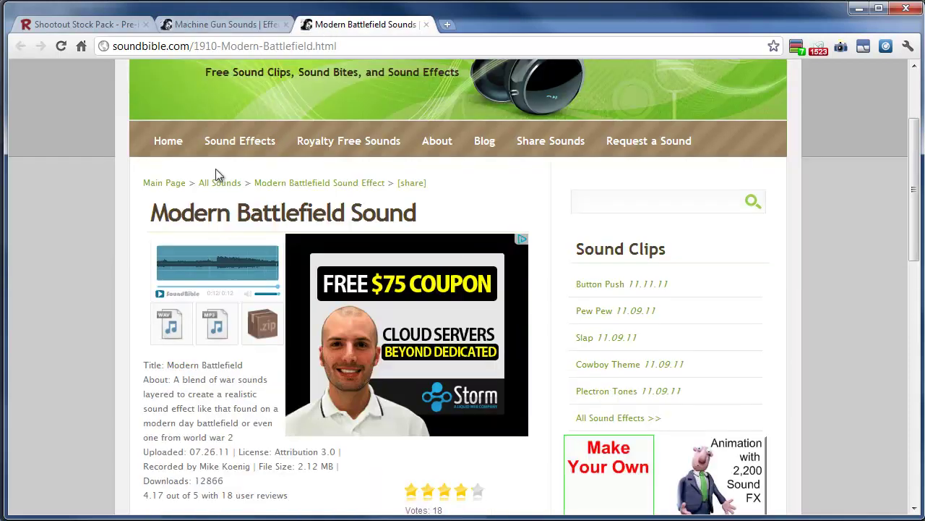
scroll(584, 190, "up", 2)
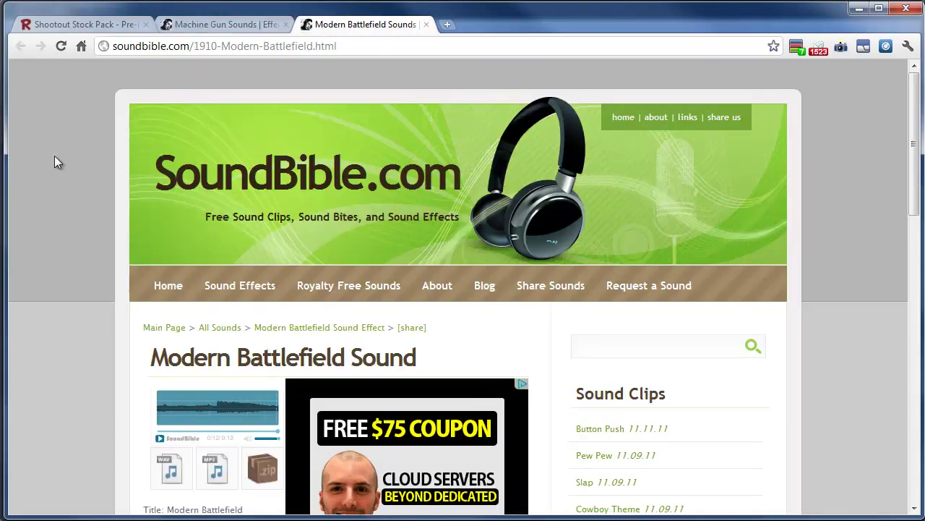
Step: Show Robert's Productions Freebies > Sound Effects downloads, then minimize Chrome back to Vegas
left_click(538, 23)
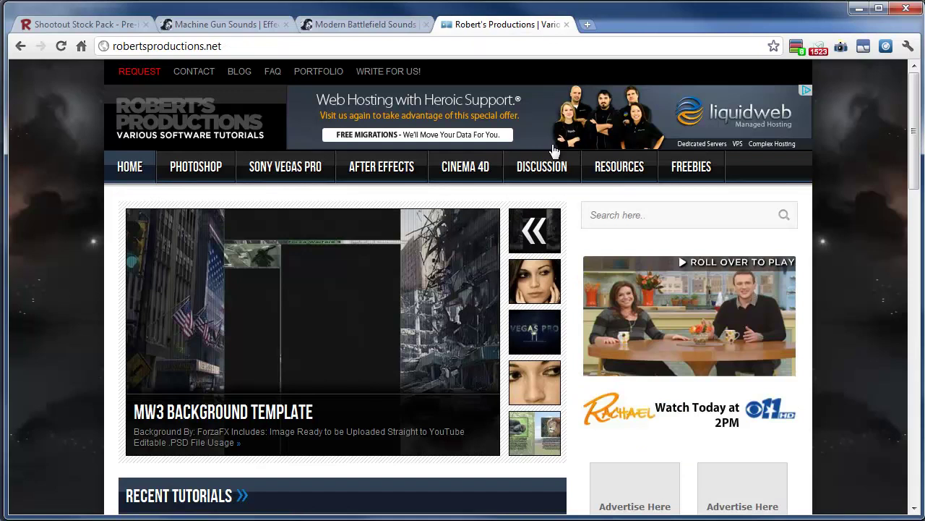
mouse_move(719, 171)
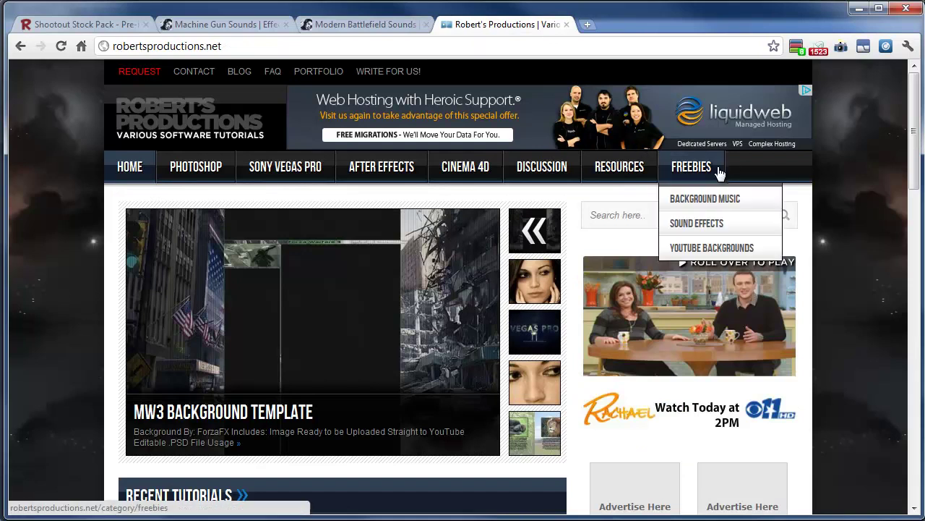
left_click(698, 223)
scroll(708, 226, "down", 10)
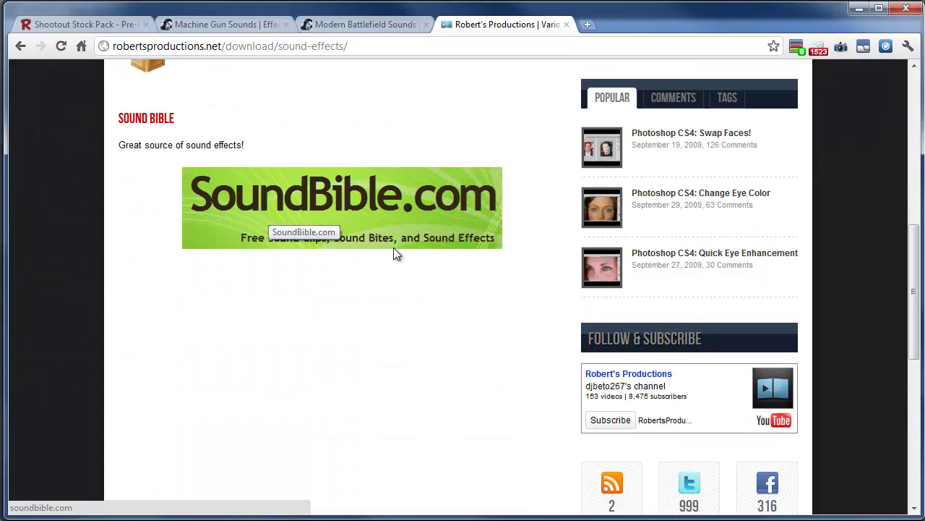
scroll(383, 294, "up", 10)
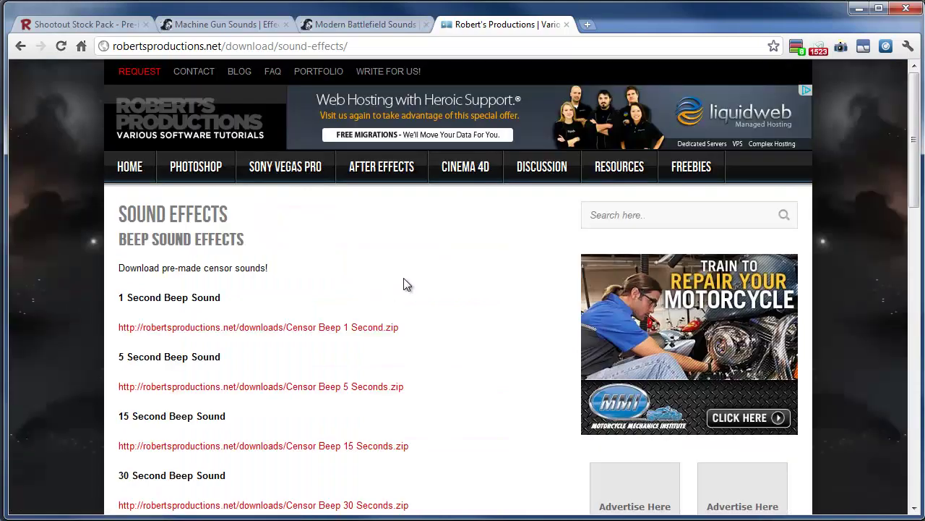
left_click(859, 9)
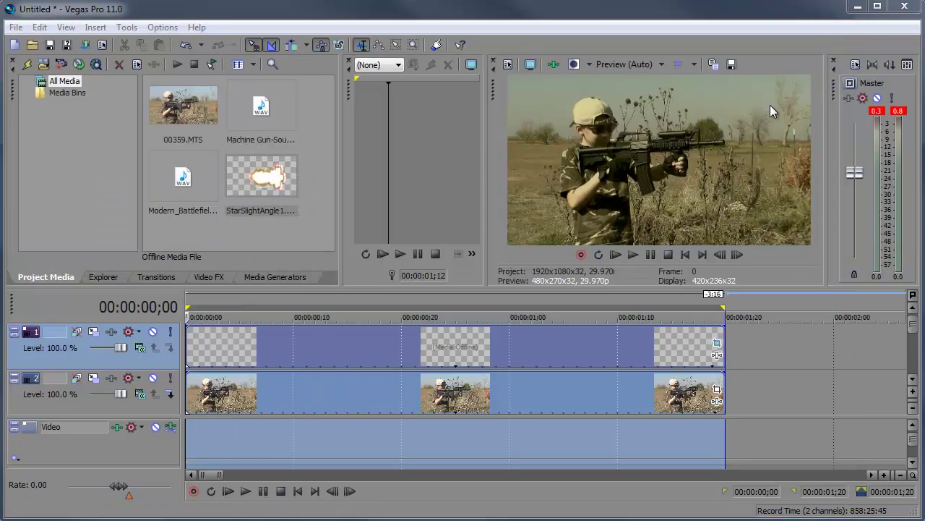